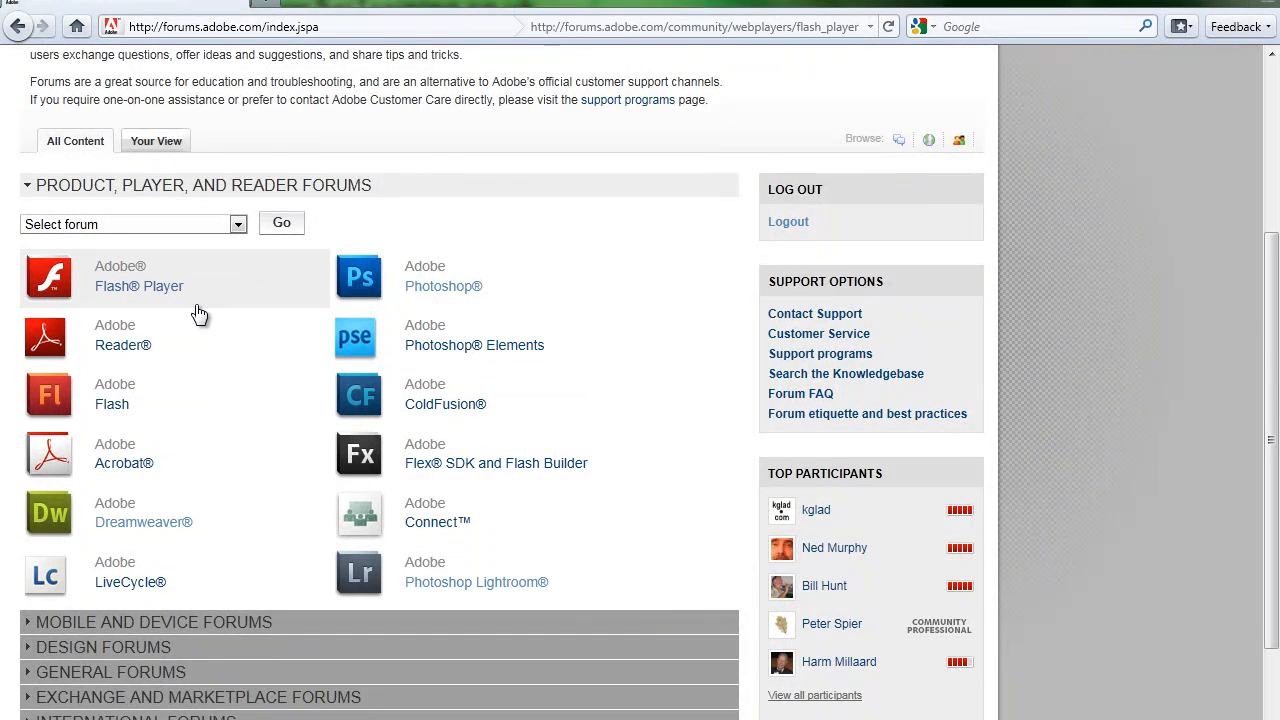
Open the Photoshop Windows forum from the Photoshop section of the Adobe product forums.
left_click(238, 224)
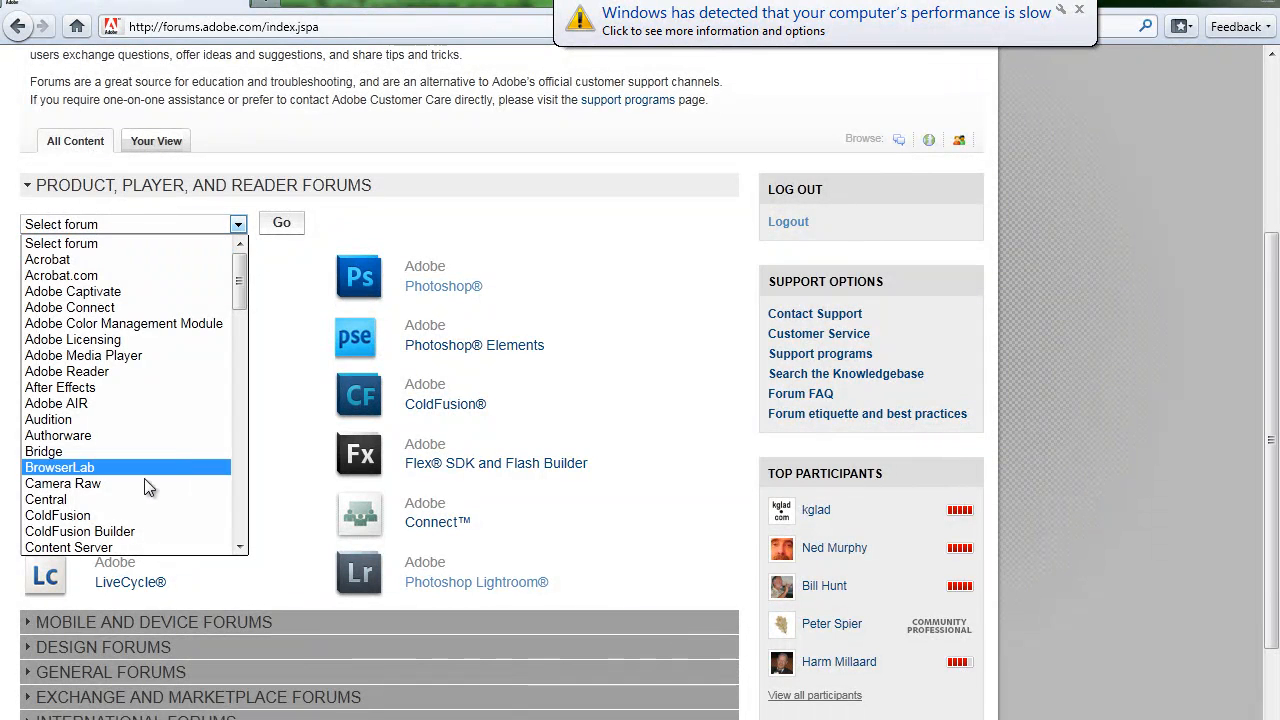
left_click(594, 207)
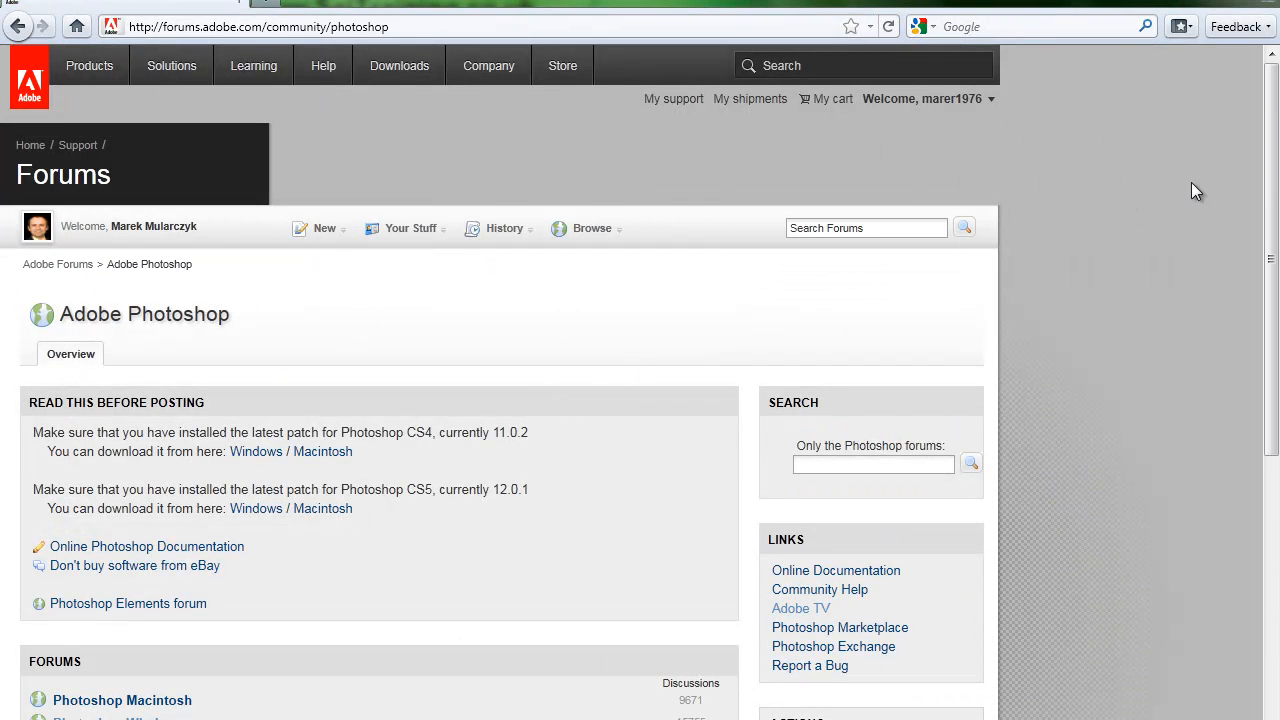
scroll(1243, 283, "down", 4)
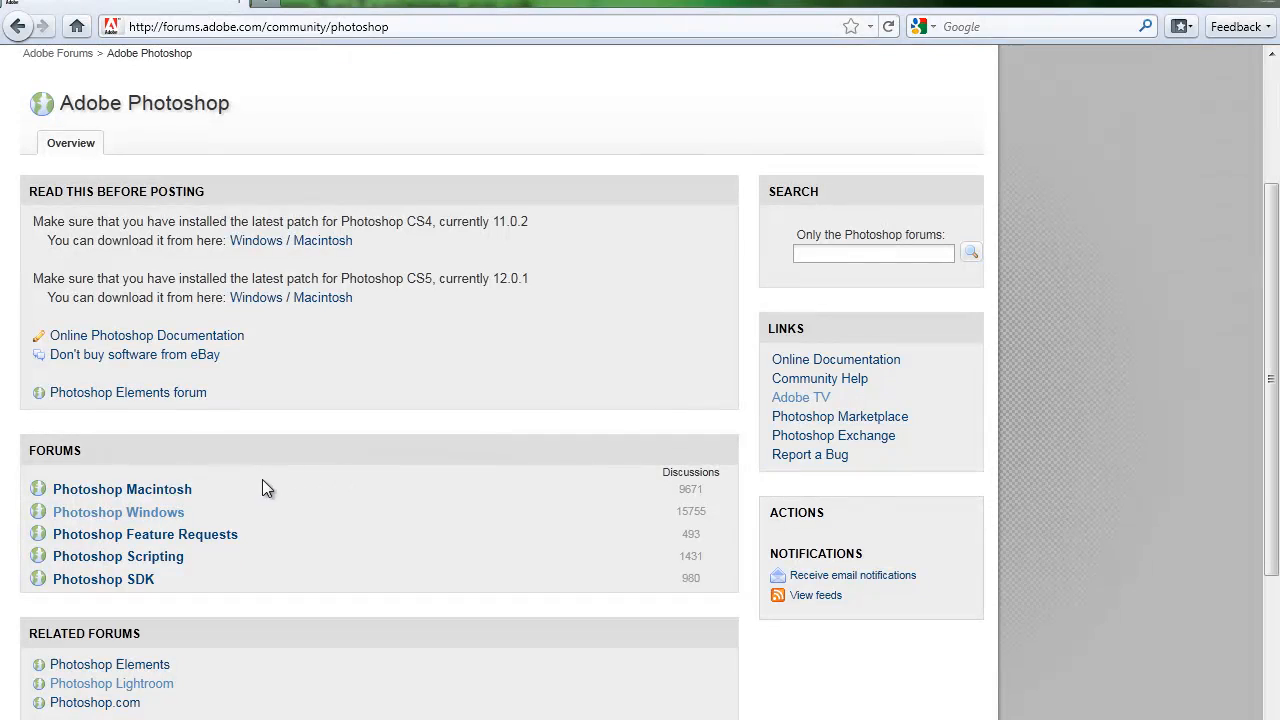
left_click(147, 514)
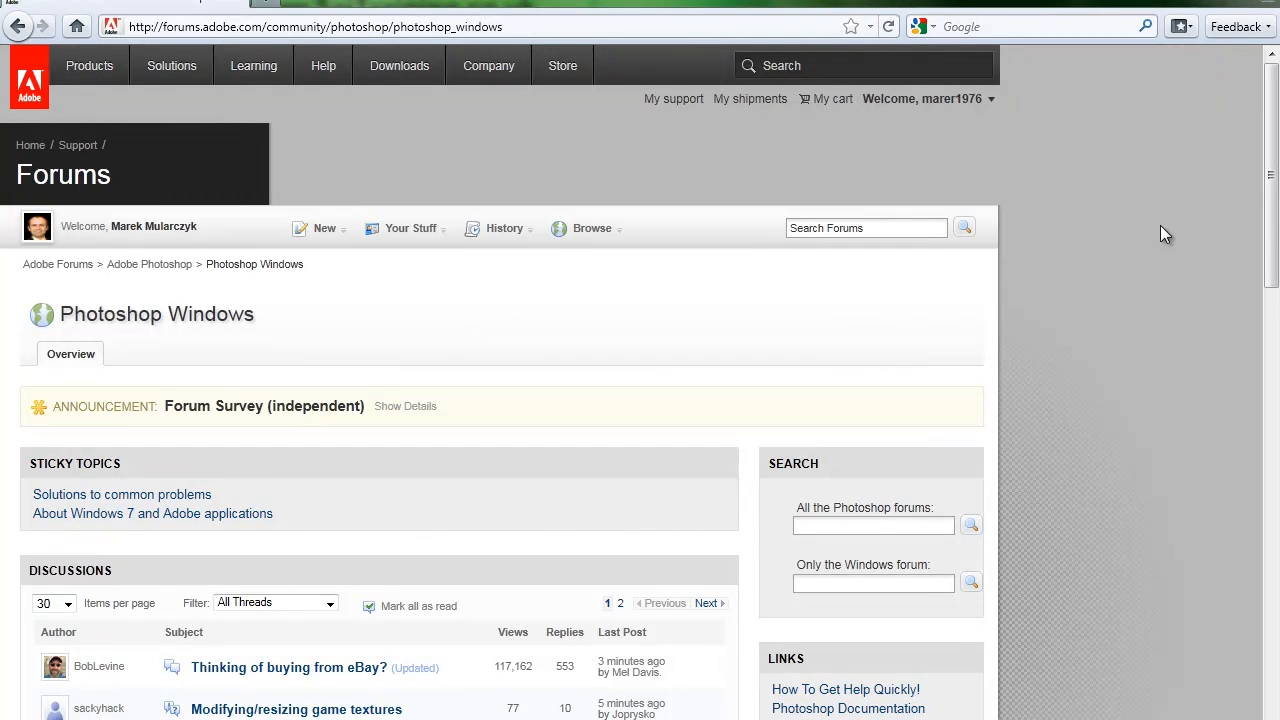
Look through the discussion list of the Photoshop Windows forum.
left_click_drag(1270, 161, 1252, 318)
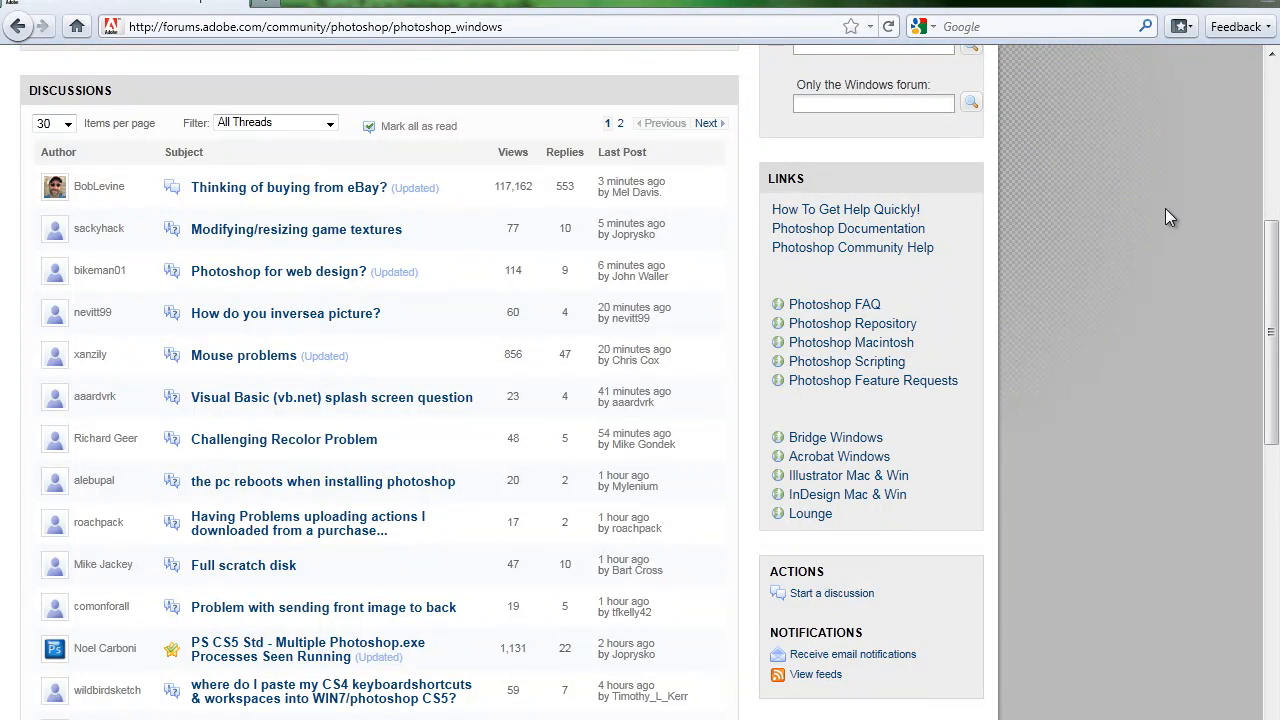
scroll(1150, 246, "up", 5)
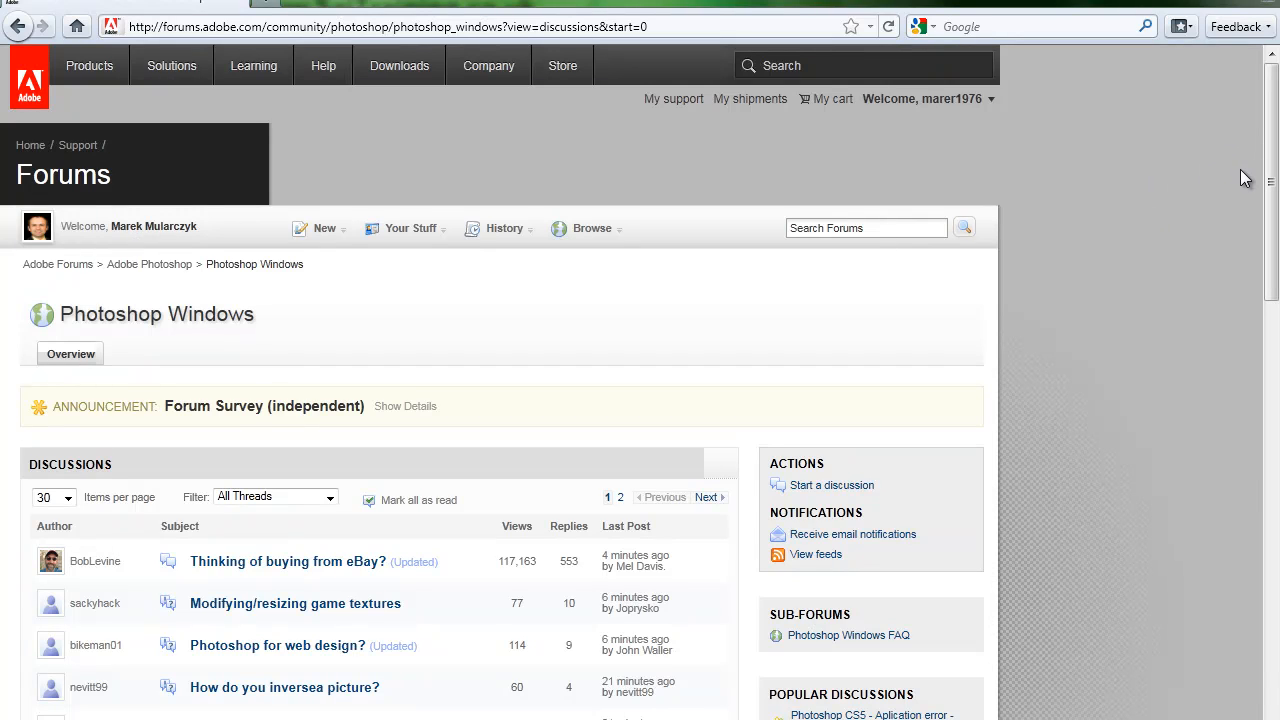
scroll(1254, 154, "down", 3)
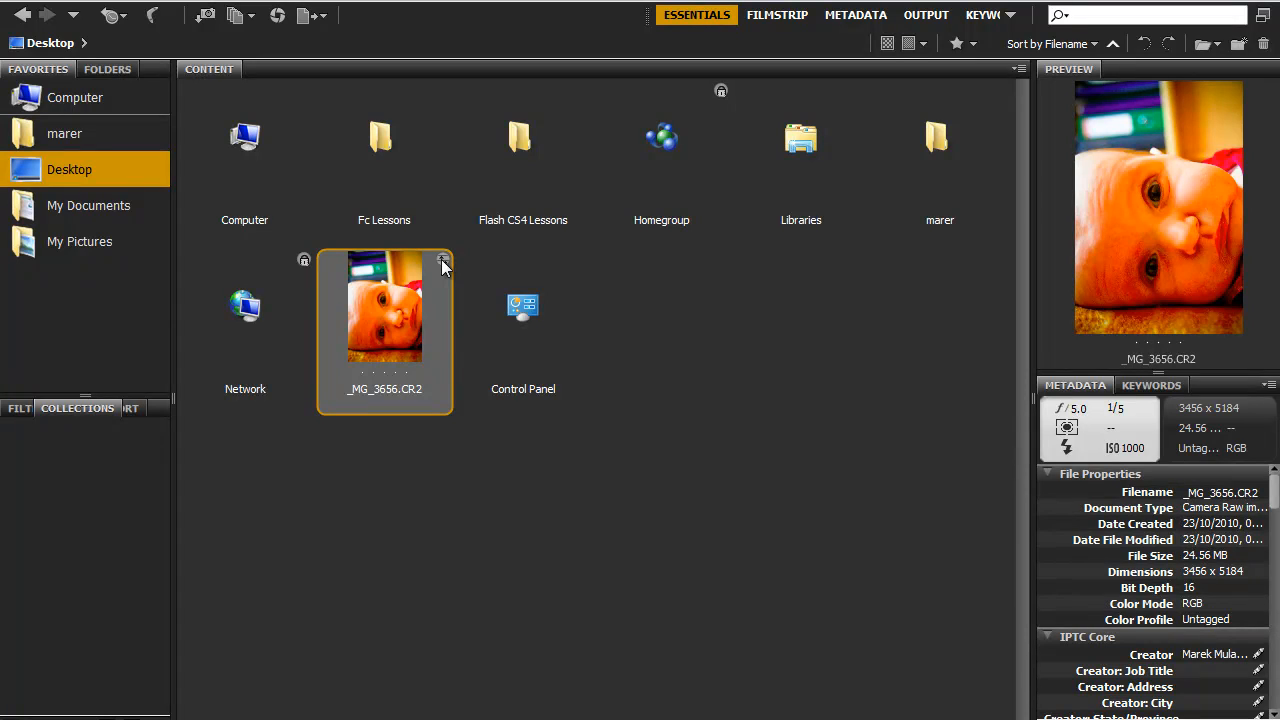
Open _MG_3656.CR2 in Camera Raw, view the list of saved presets, and return to Bridge.
right_click(393, 304)
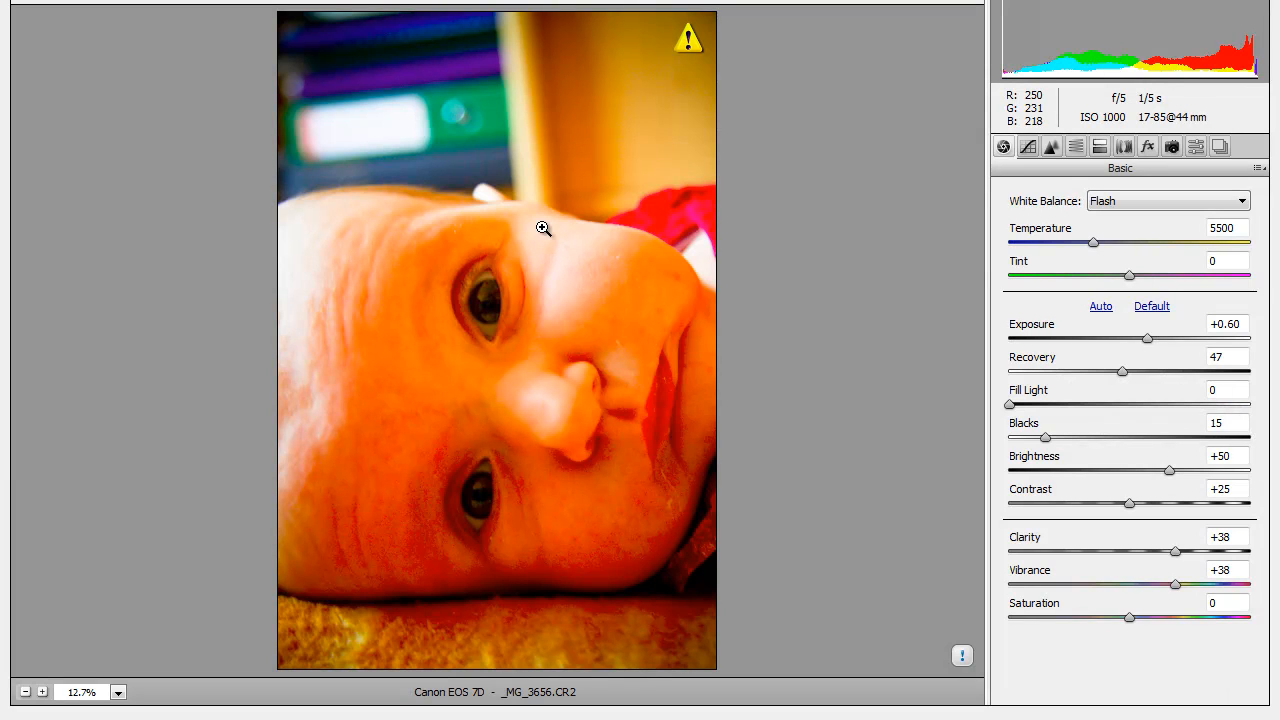
left_click(1195, 147)
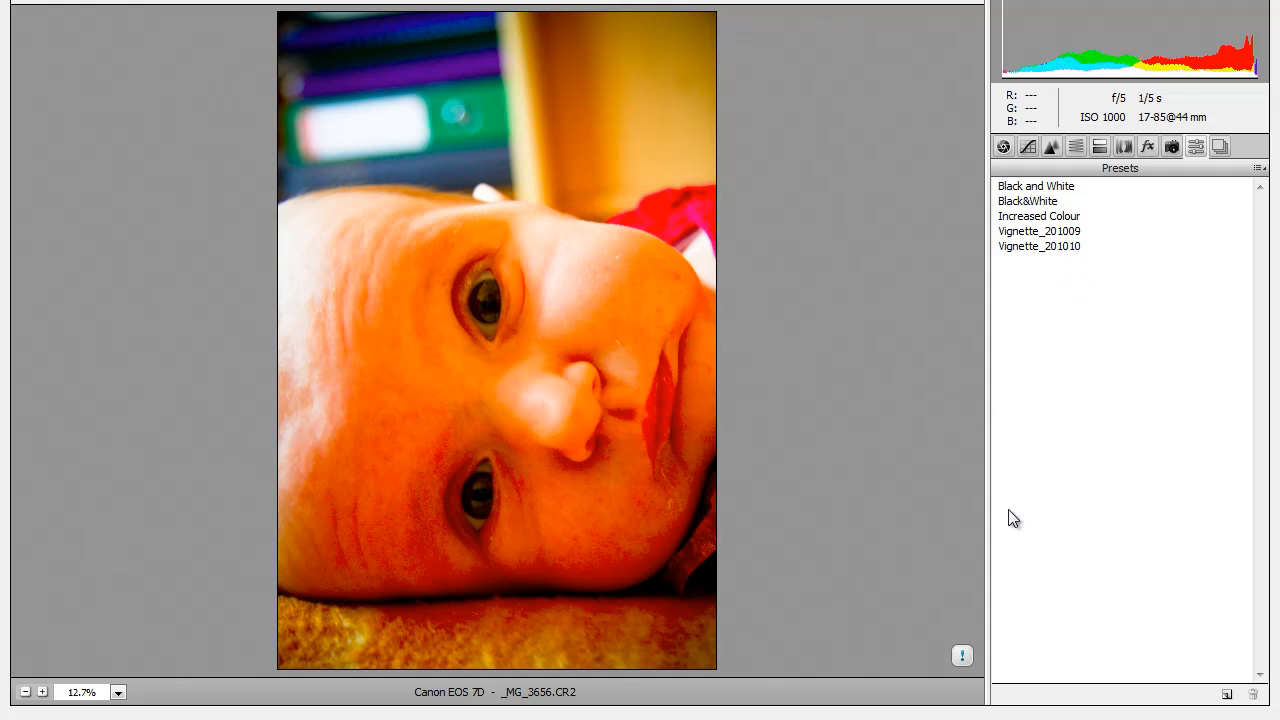
left_click(1228, 719)
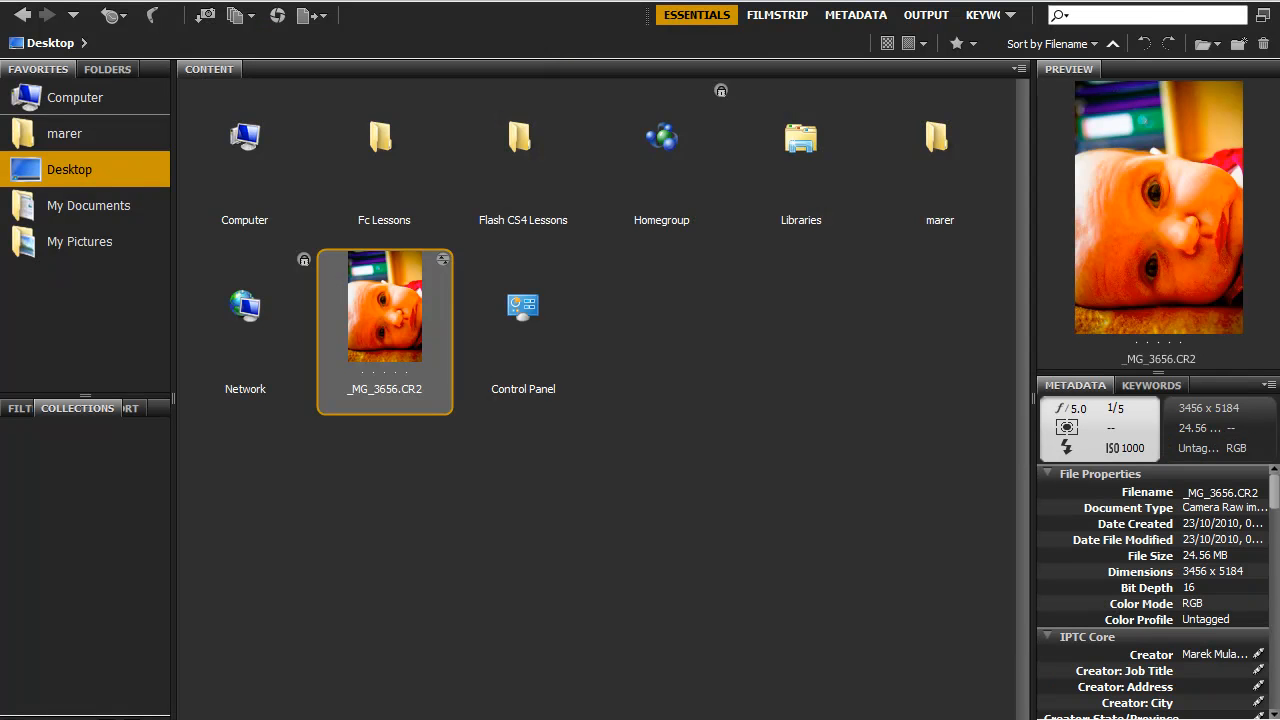
Apply the Black and White develop preset to _MG_3656.CR2.
right_click(386, 304)
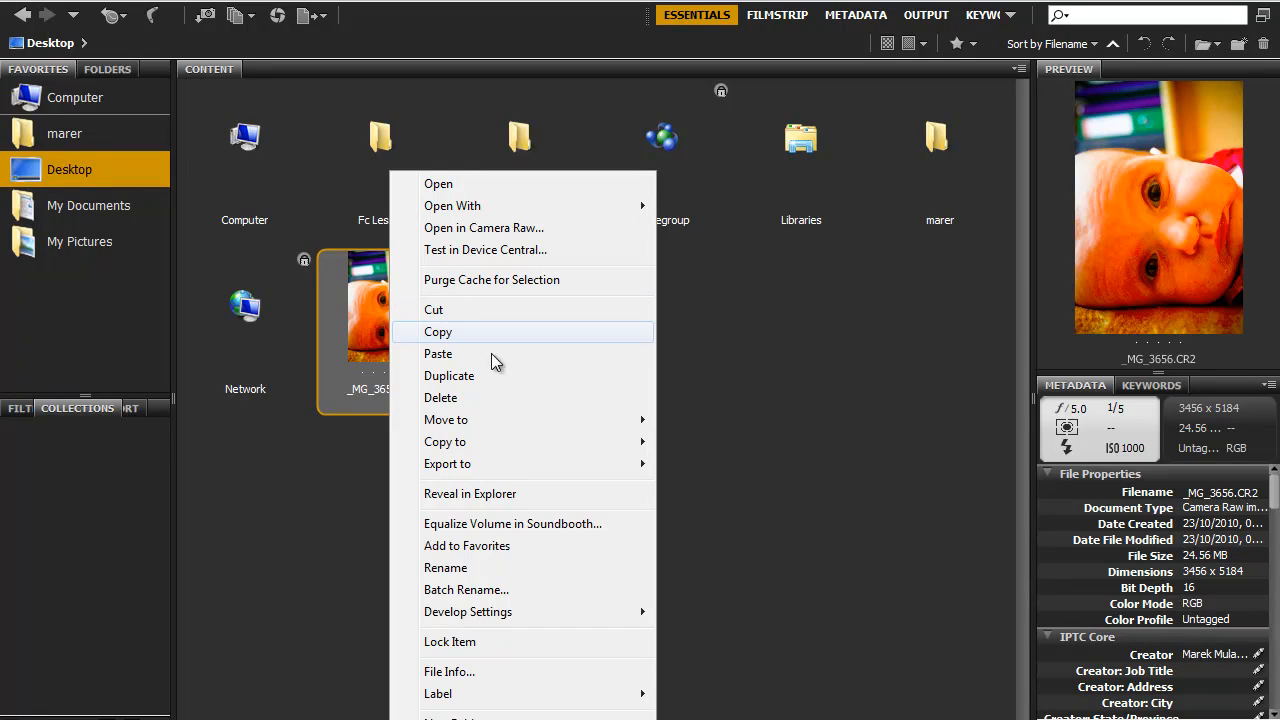
mouse_move(503, 614)
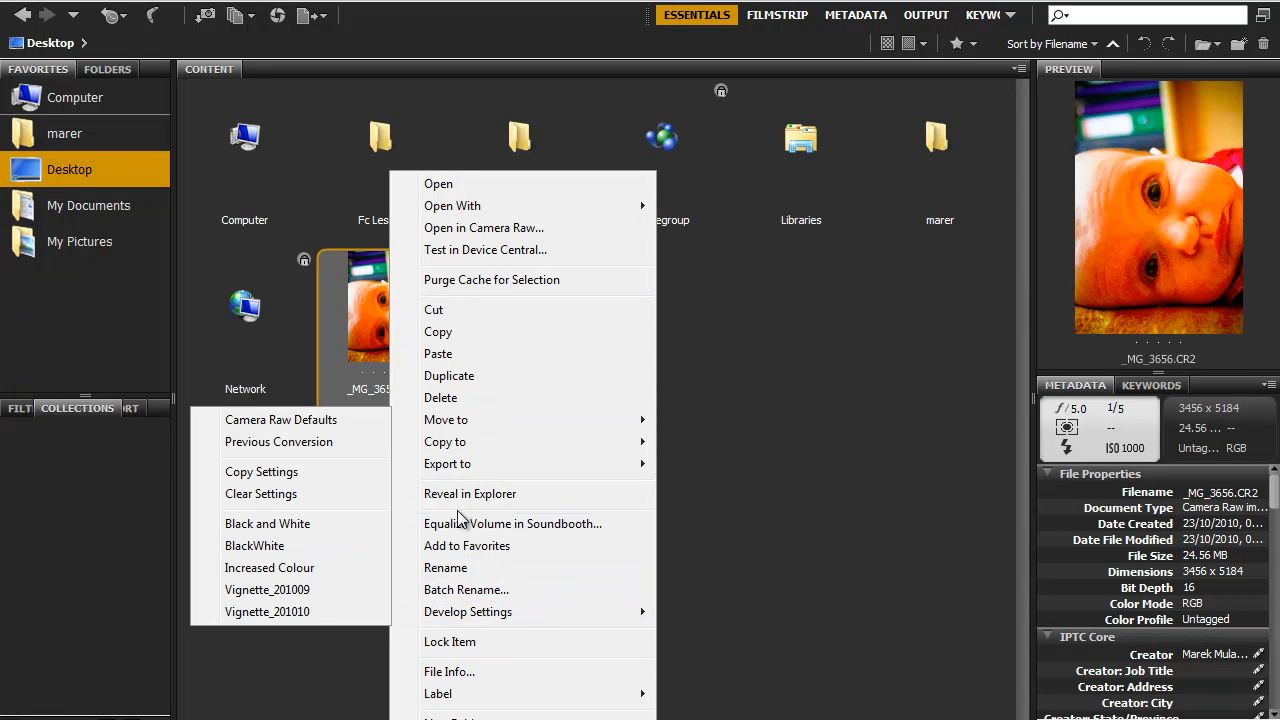
mouse_move(452, 612)
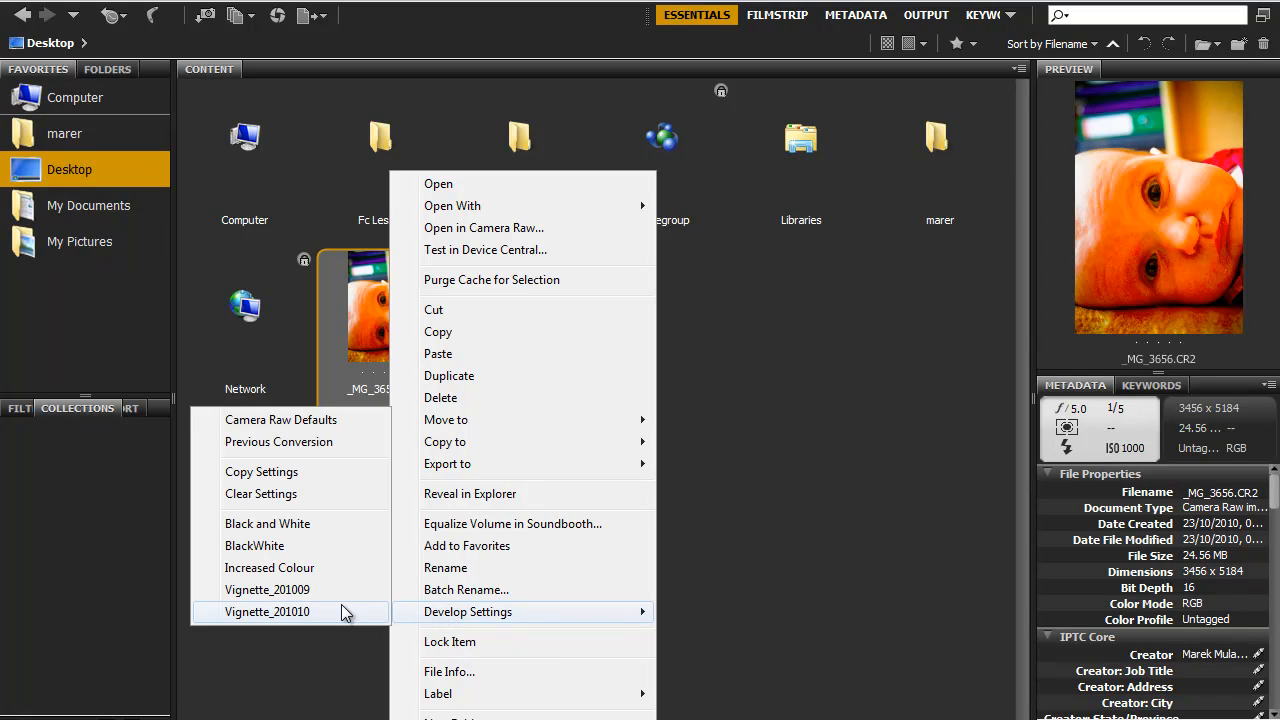
left_click(262, 530)
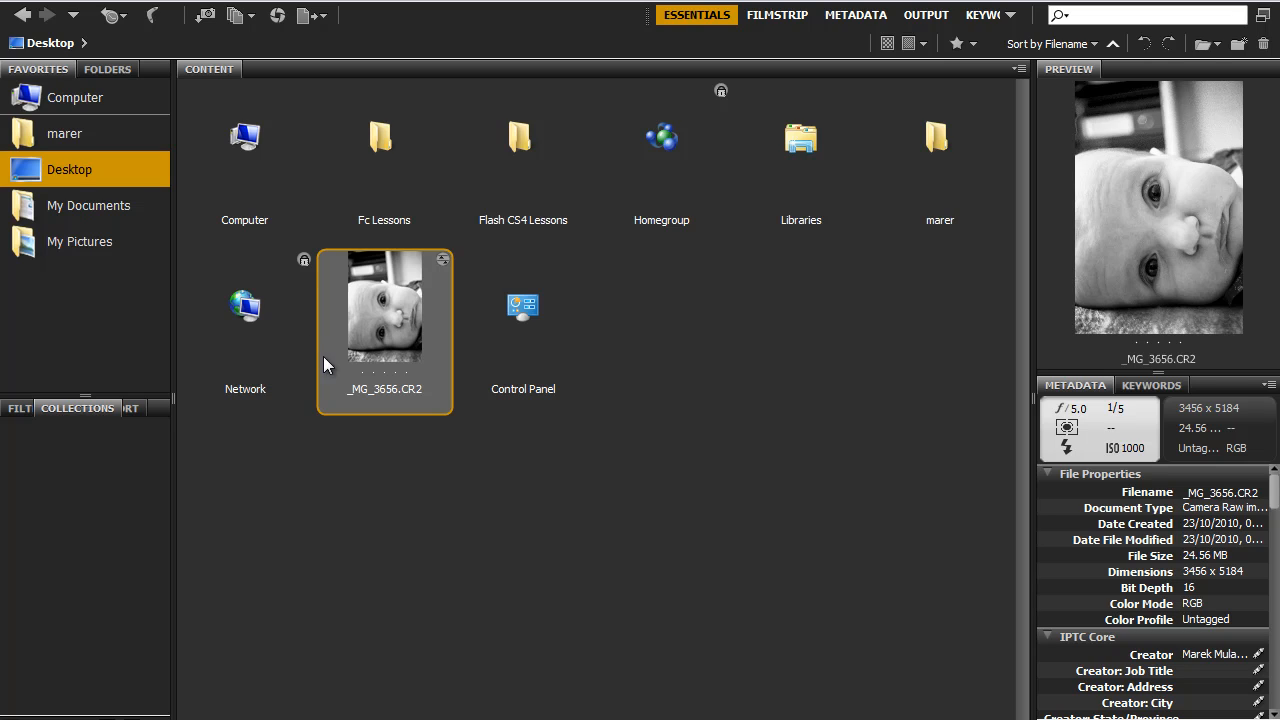
Clear all develop settings from _MG_3656.CR2.
right_click(391, 313)
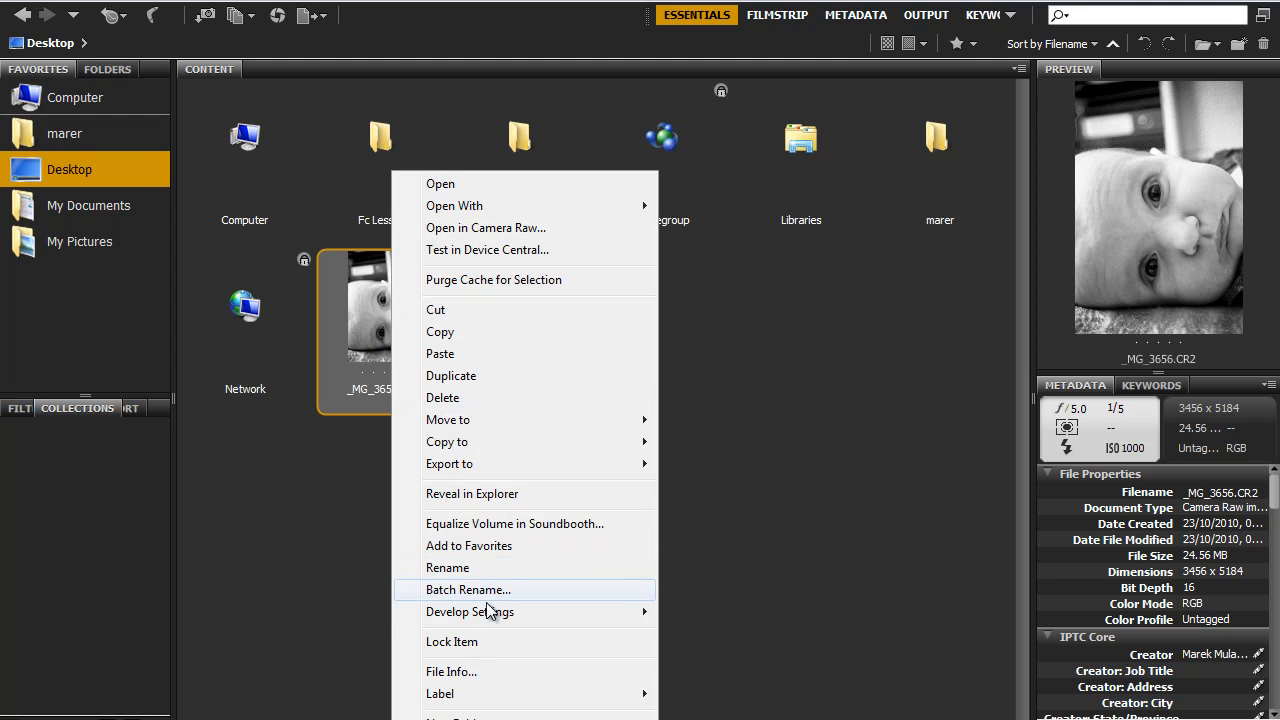
mouse_move(487, 615)
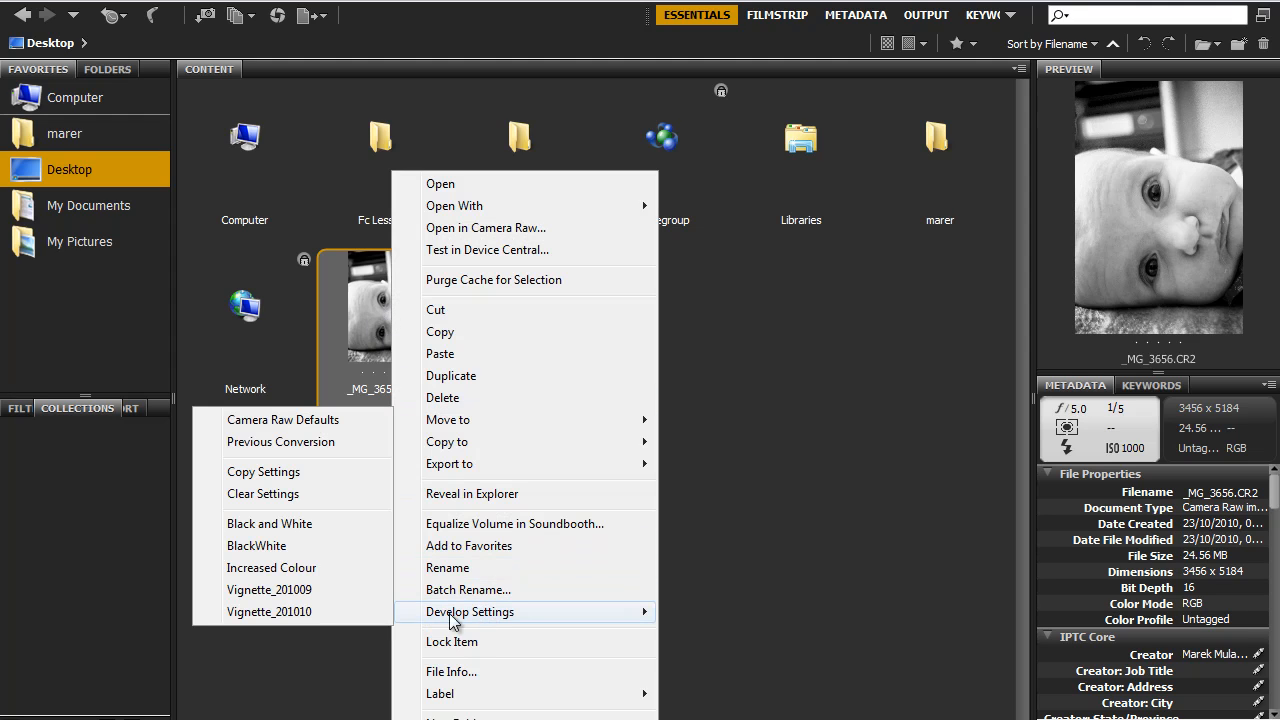
left_click(296, 496)
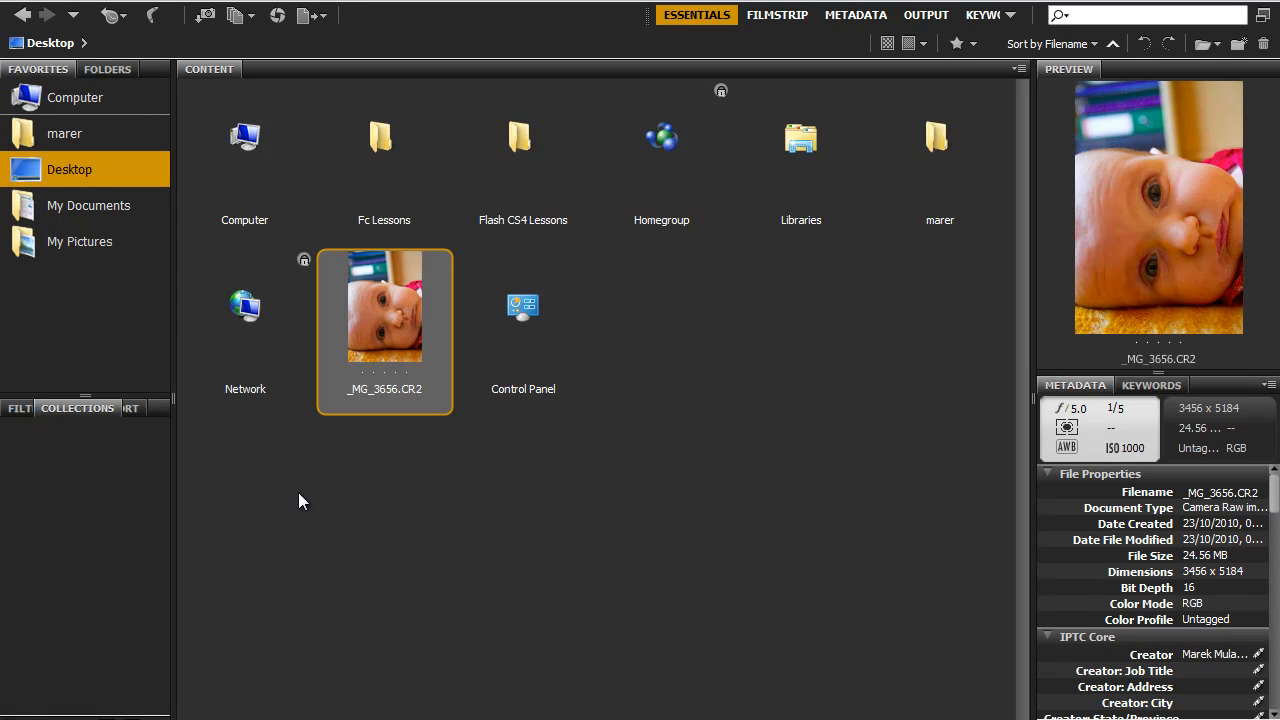
Apply the Vignette_201010 develop preset to _MG_3656.CR2.
right_click(381, 301)
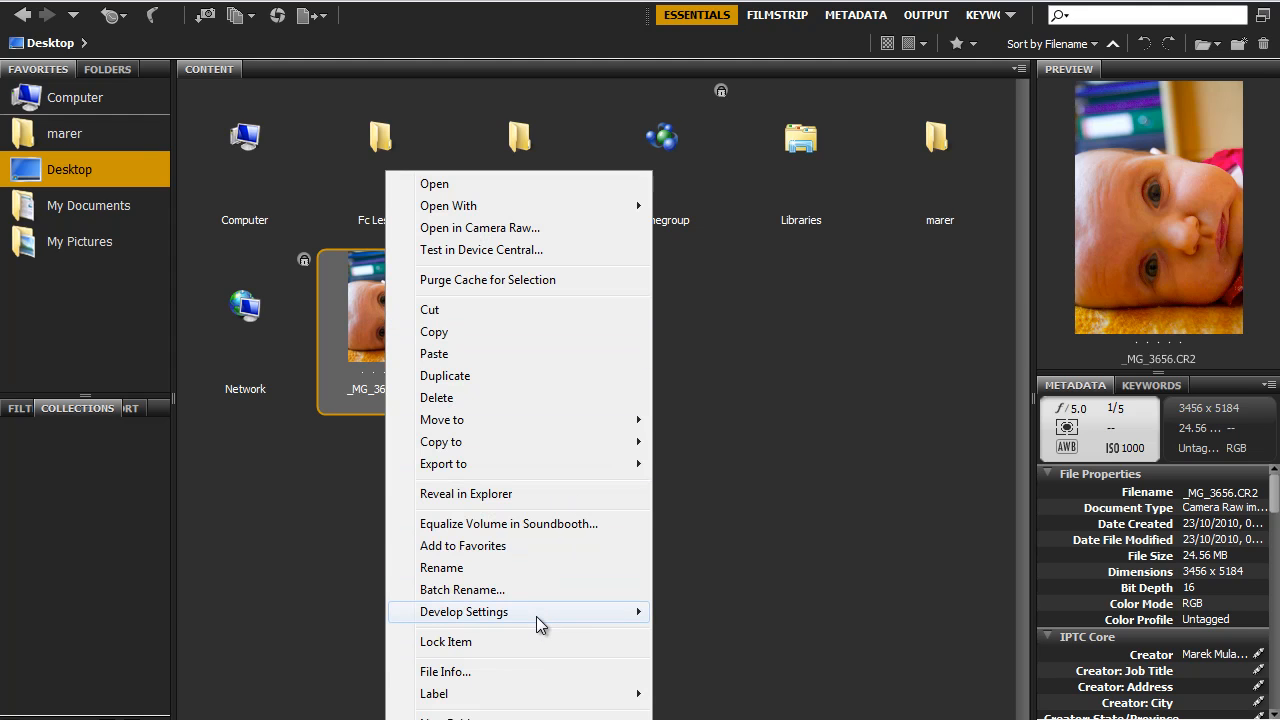
mouse_move(455, 620)
left_click(300, 612)
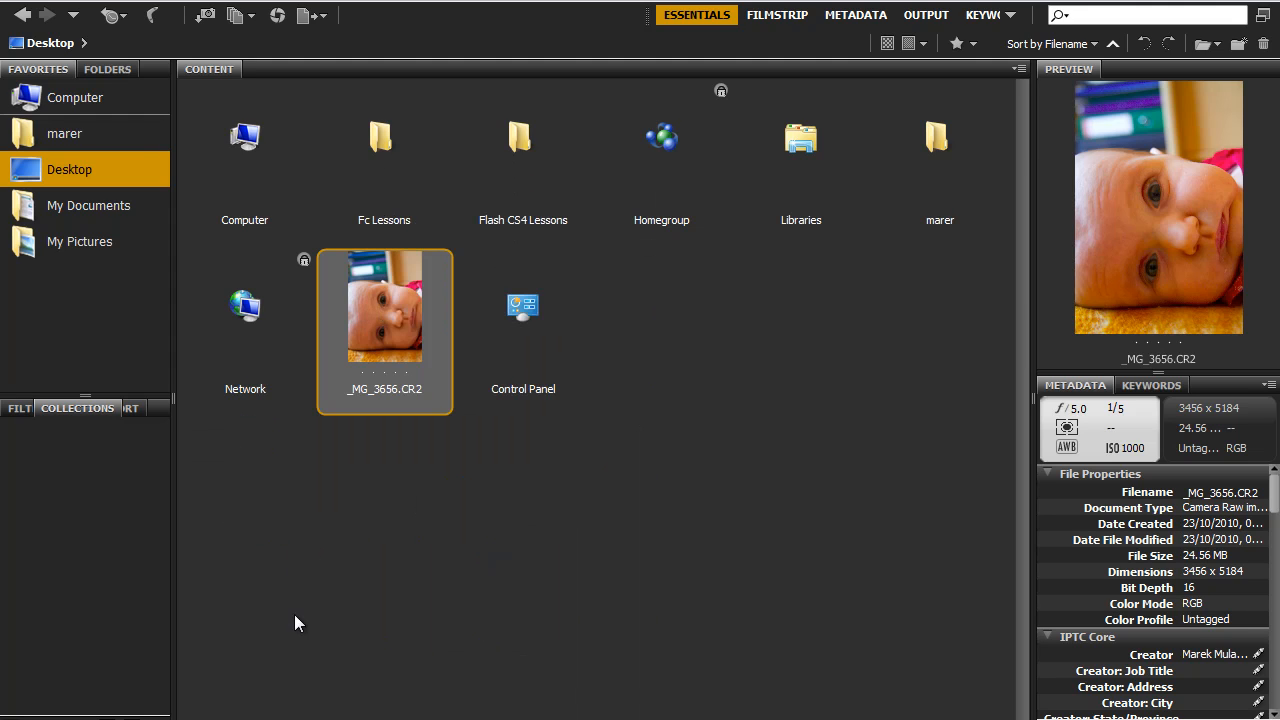
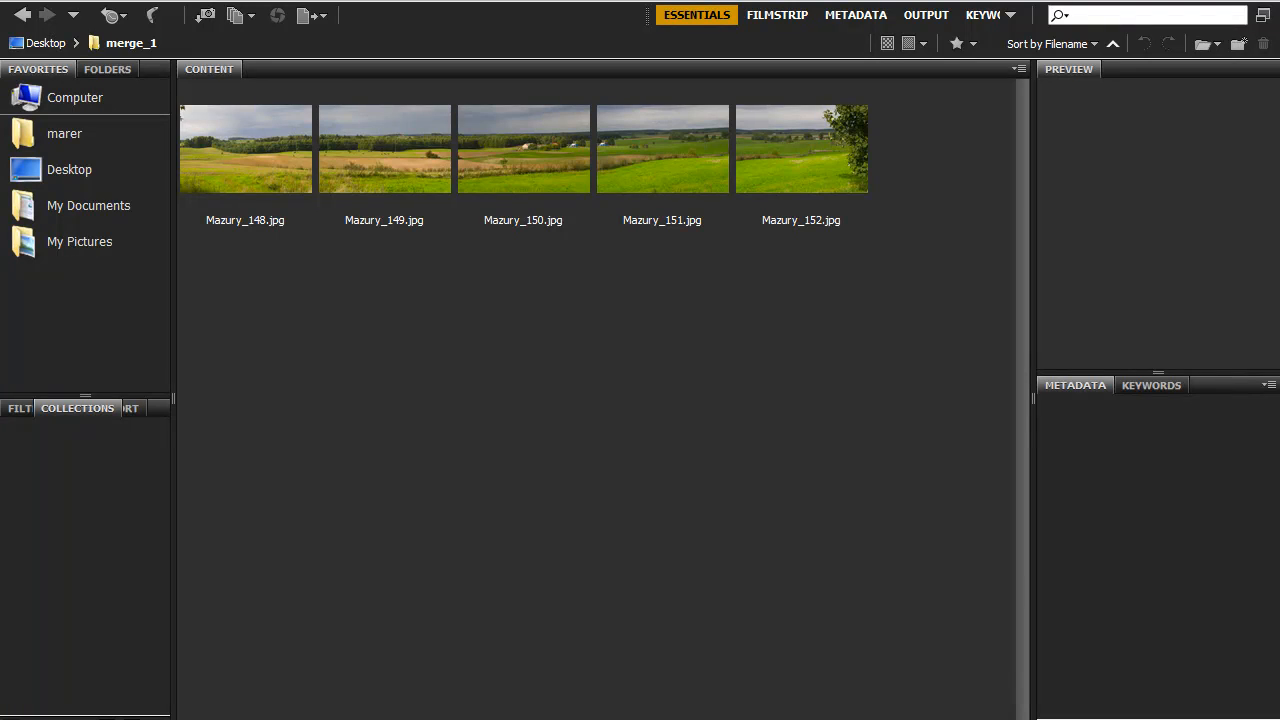
Enlarge the thumbnails, view the images in the merge_2 folder, and return to the merge_1 folder.
left_click_drag(1030, 719, 1066, 719)
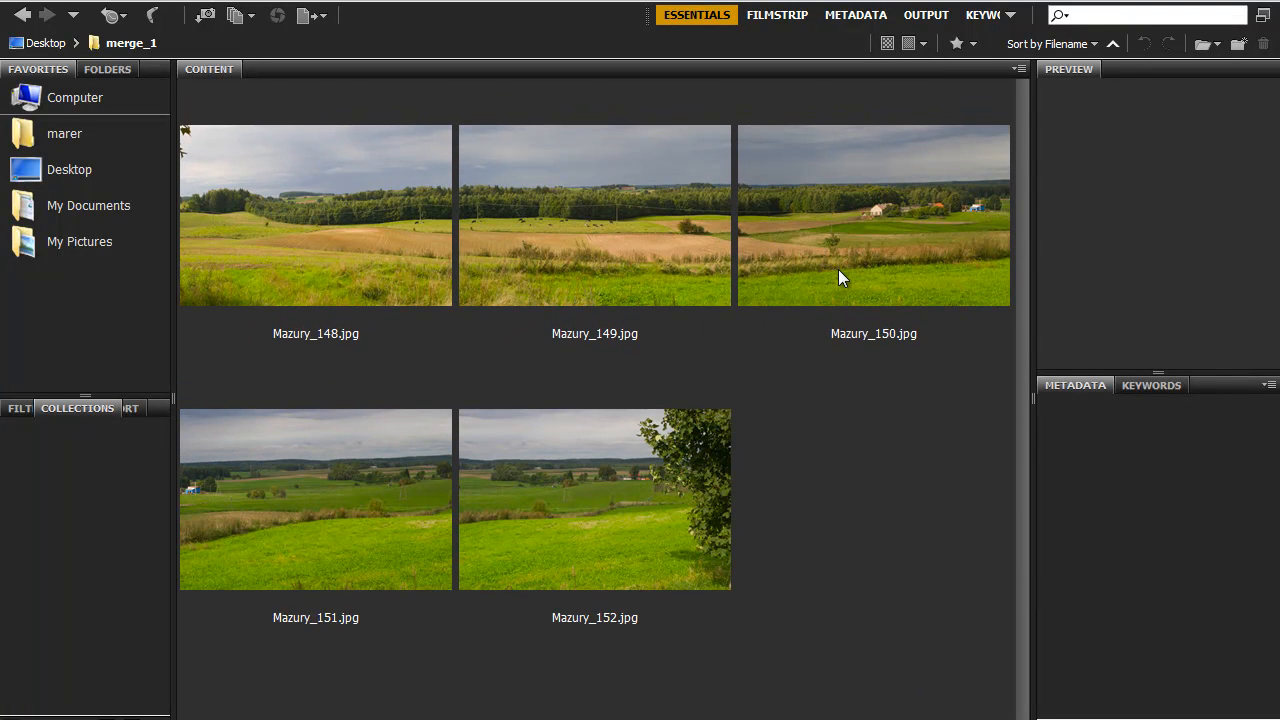
left_click(77, 43)
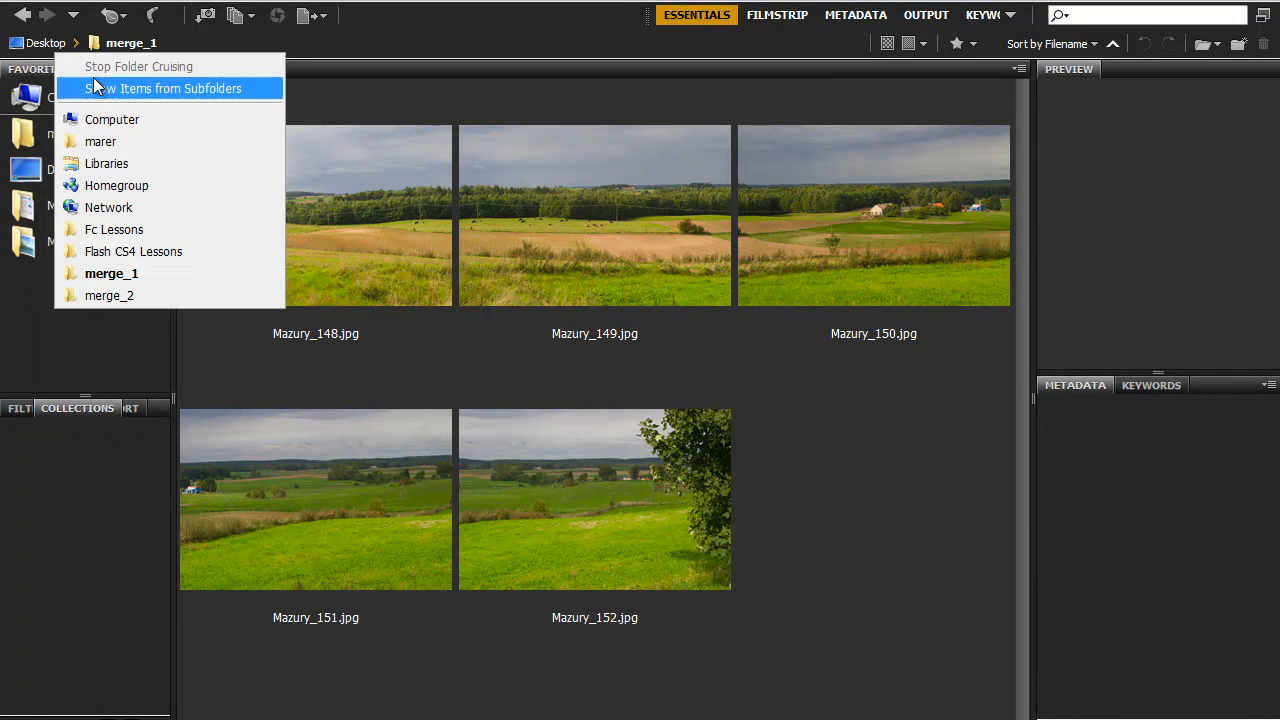
left_click(123, 296)
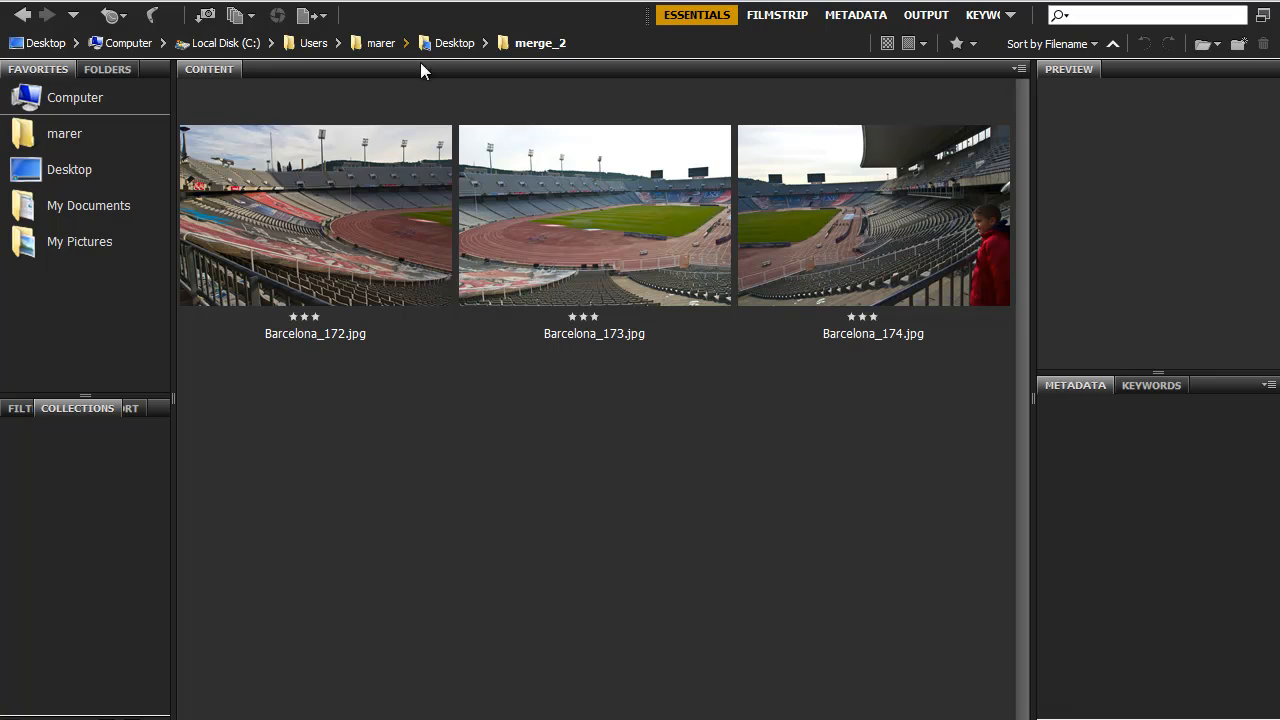
left_click(484, 50)
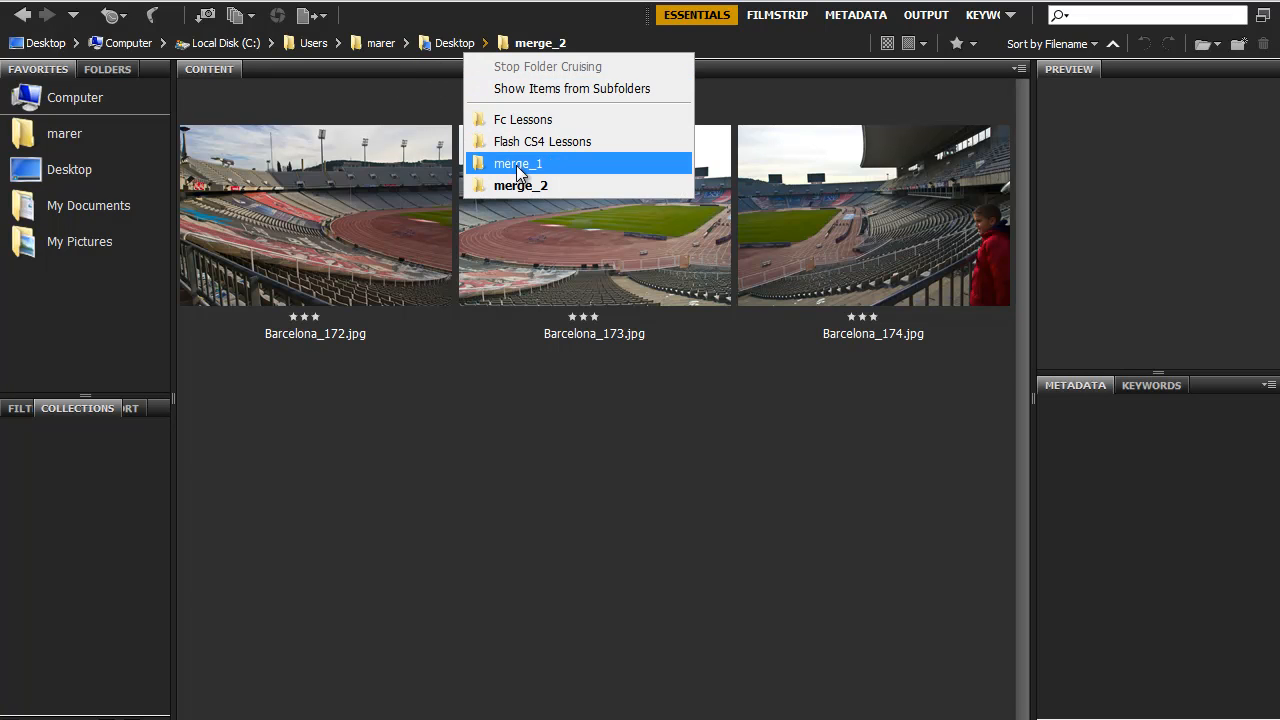
left_click(559, 150)
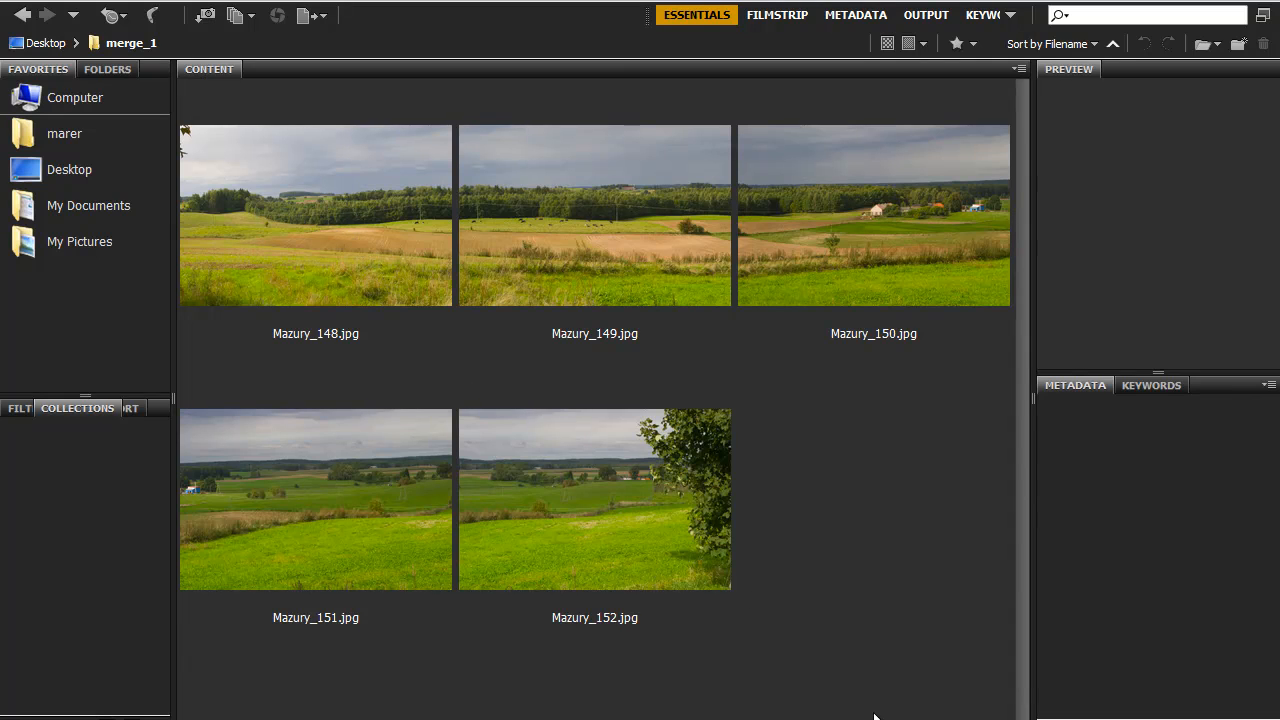
Shrink the thumbnails to fit one row and select all five Mazury images in merge_1.
key("ctrl+minus")
key("ctrl+minus")
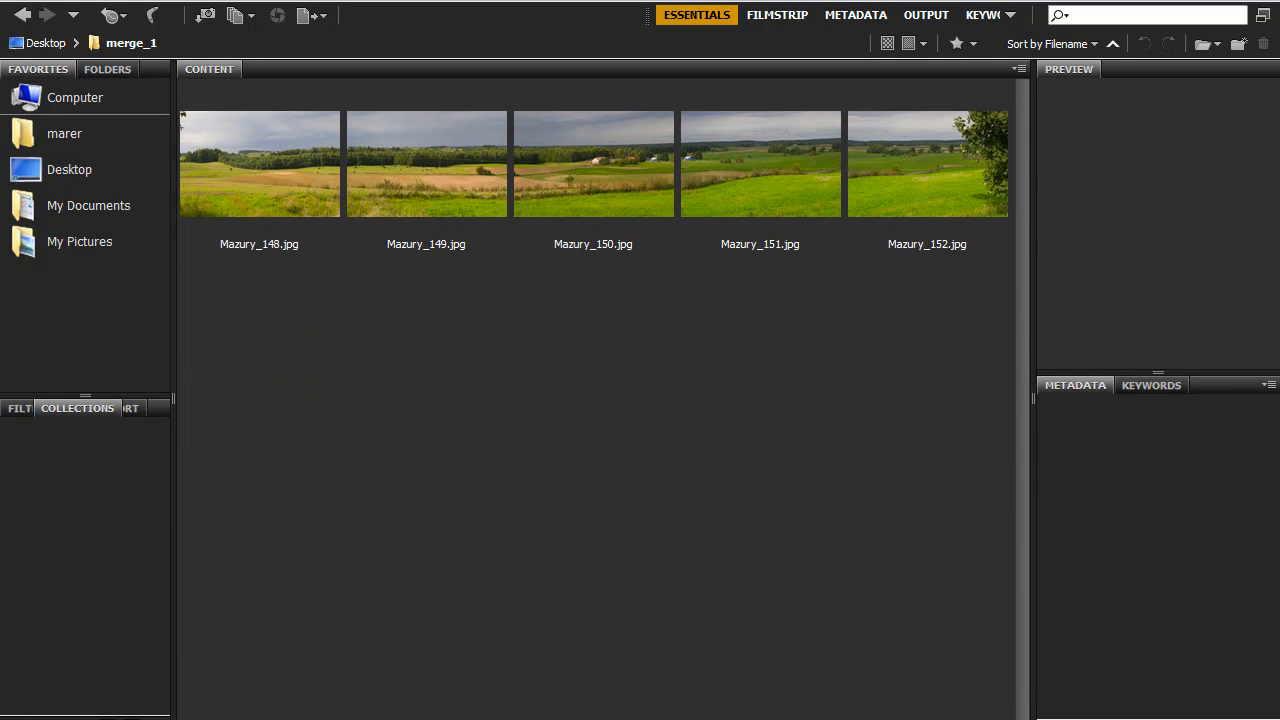
left_click(291, 170)
key("ctrl+a")
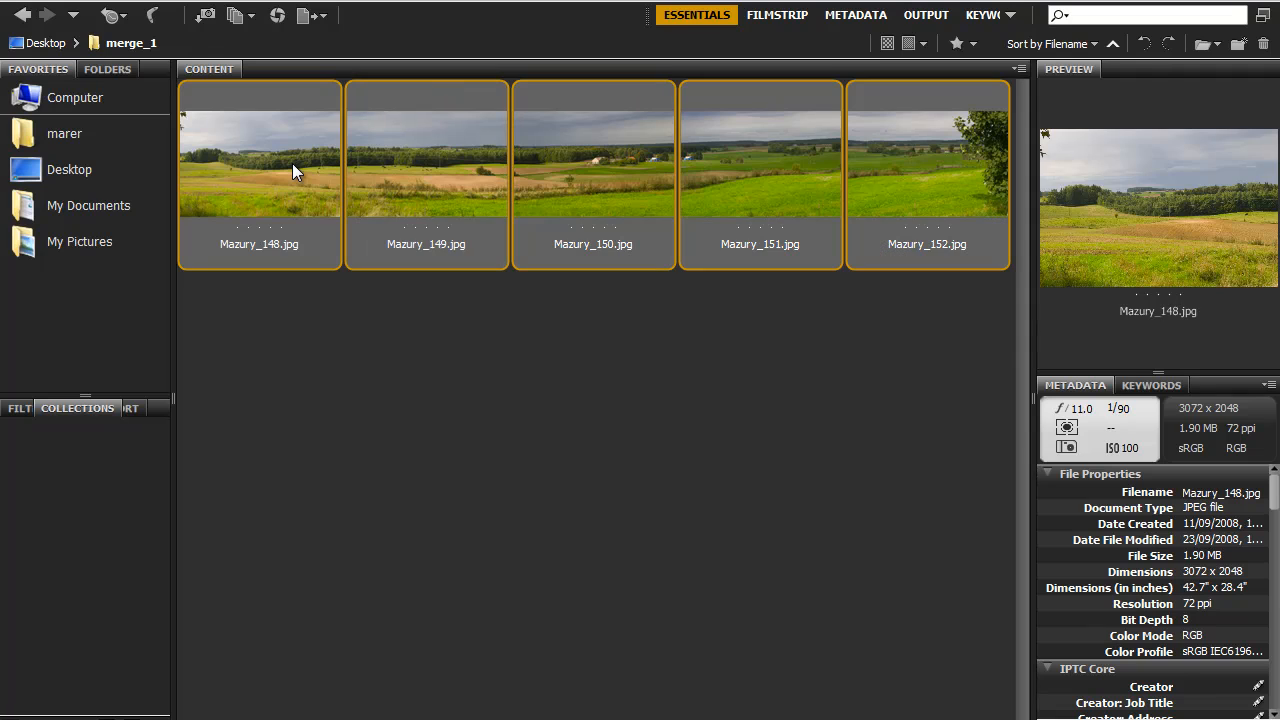
Merge the selected images with Photoshop's Photomerge, using the Auto layout and Blend Images Together.
left_click(215, 2)
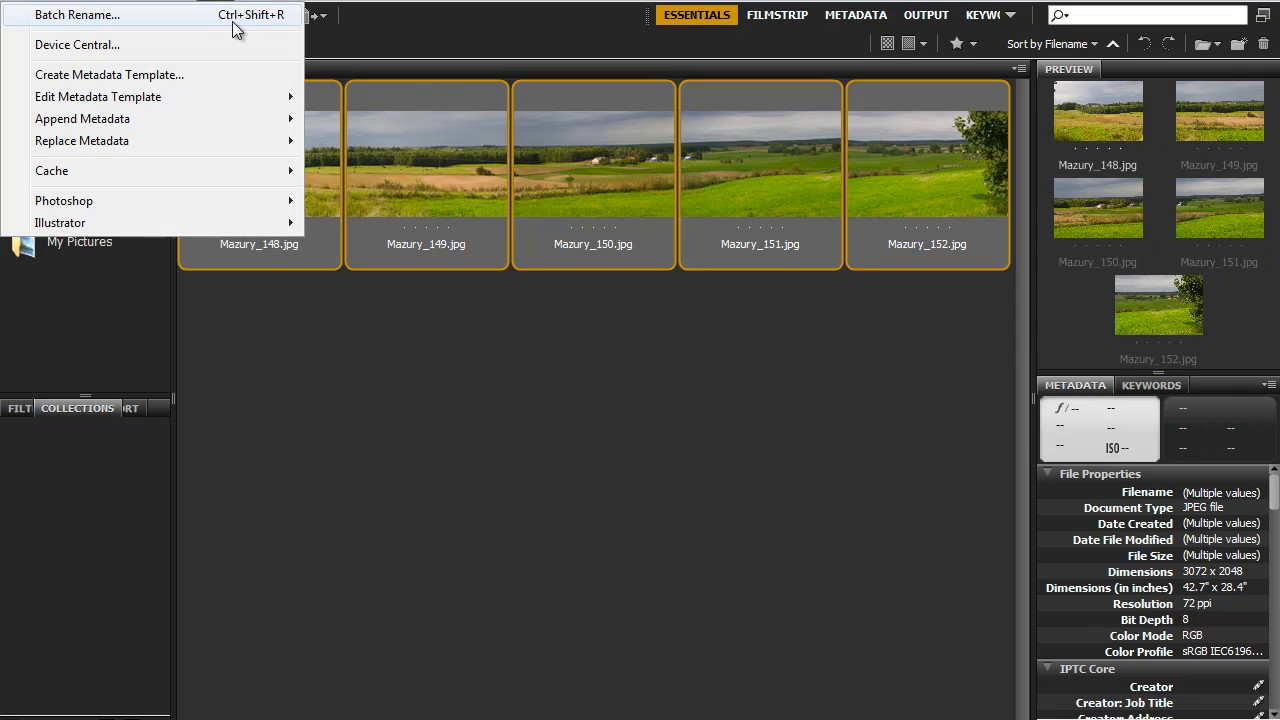
mouse_move(265, 204)
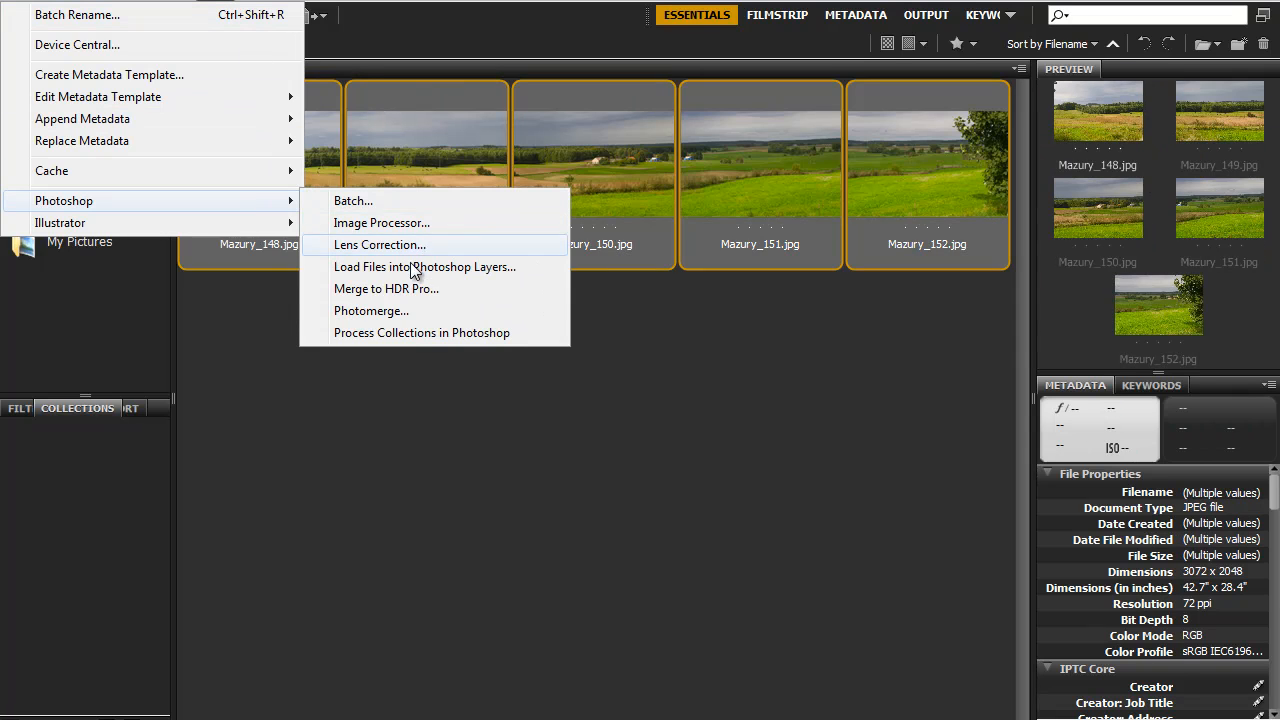
left_click(413, 312)
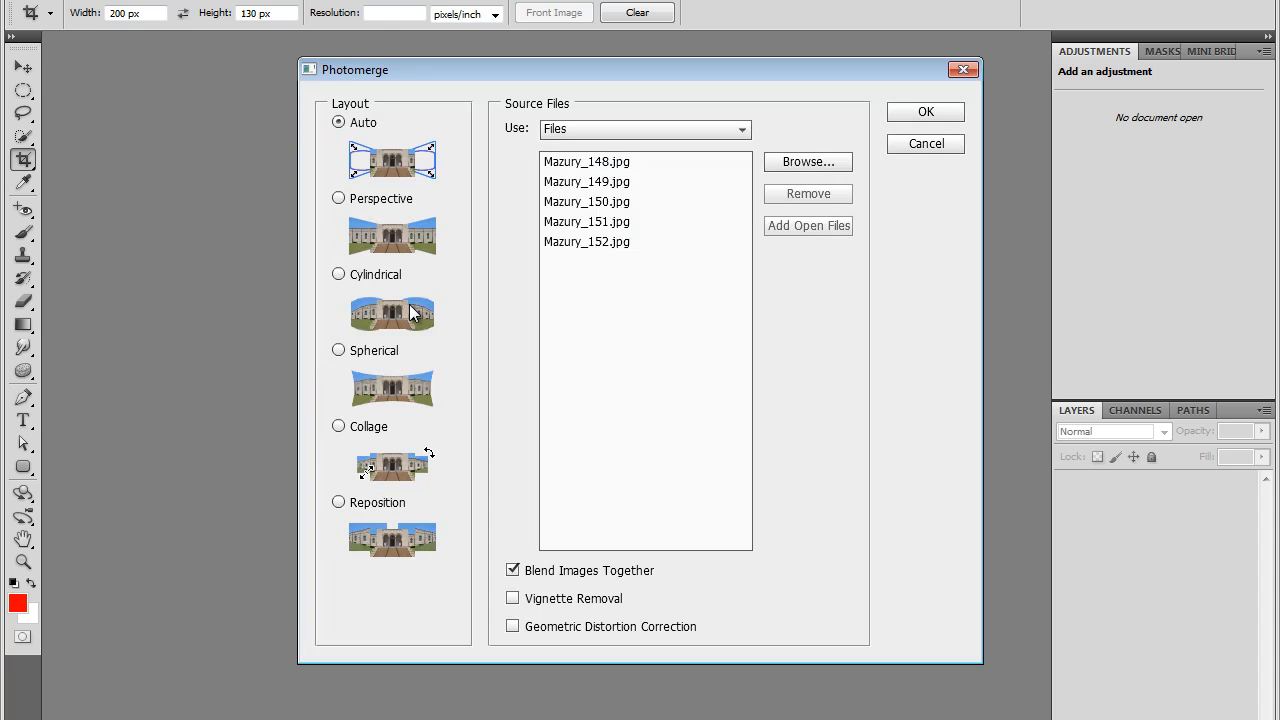
left_click_drag(547, 63, 504, 56)
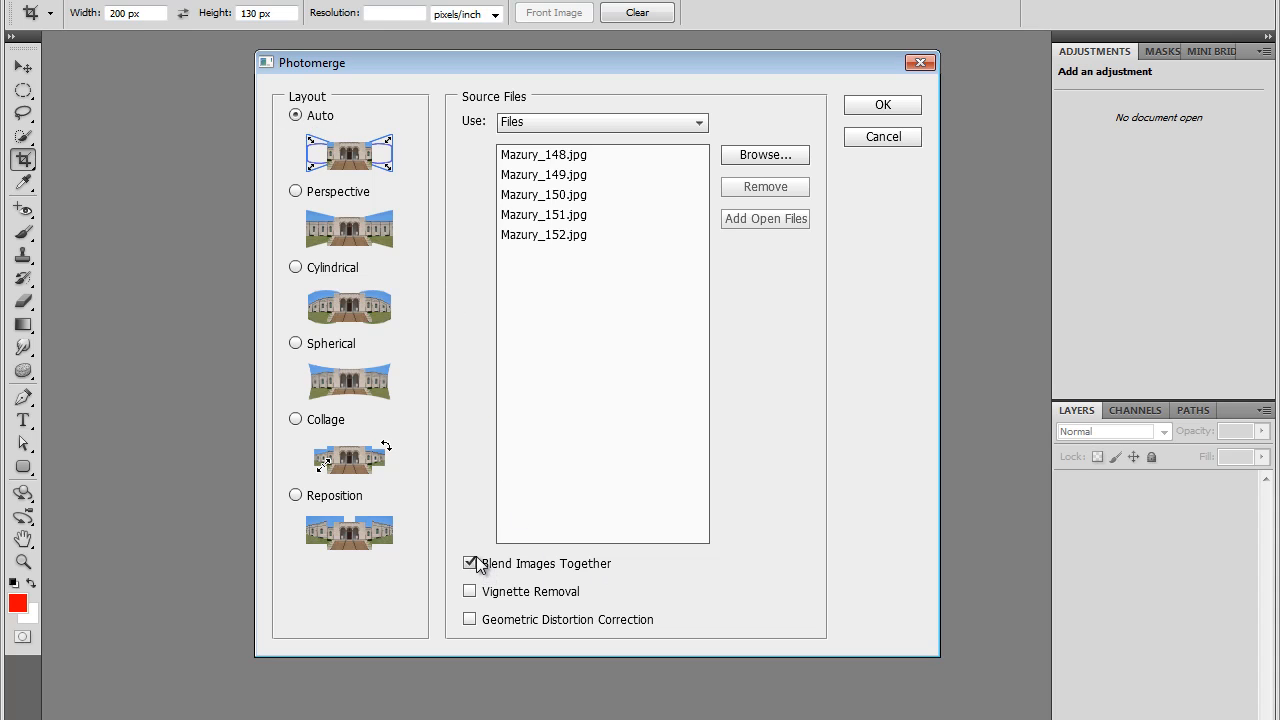
left_click(882, 106)
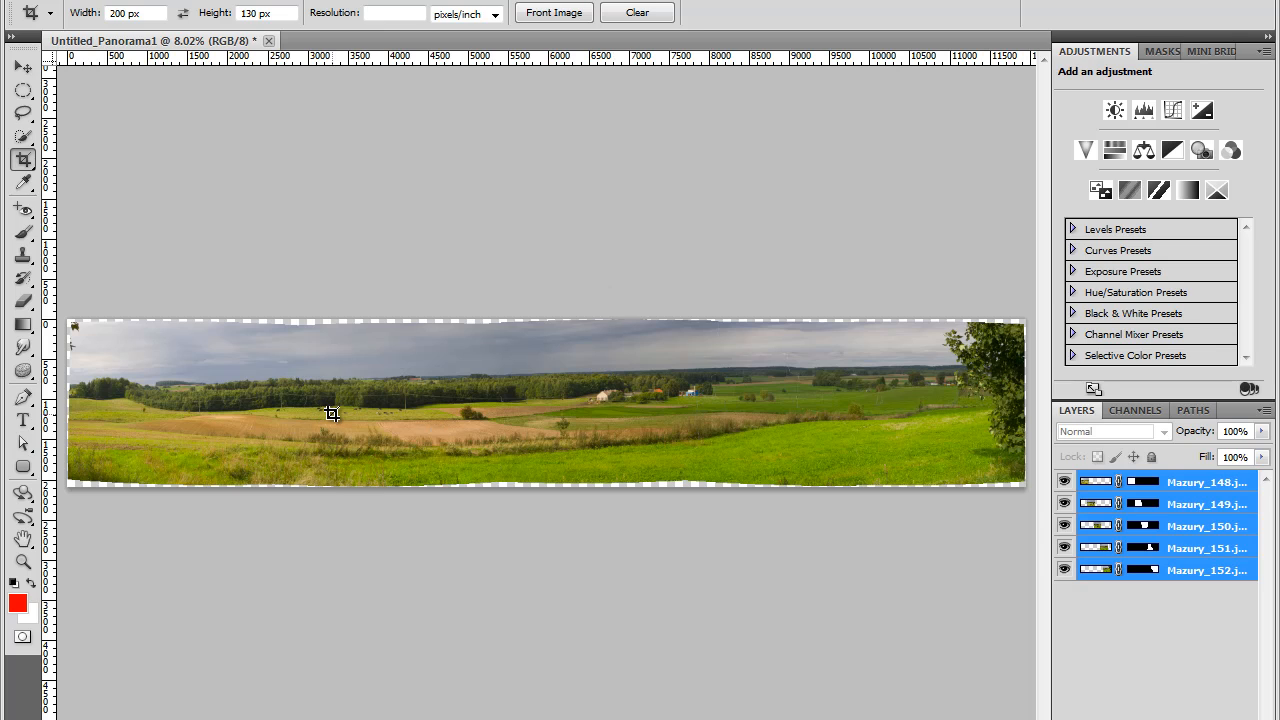
Switch to the Move tool and inspect the blending of the merged panorama up close at 50% magnification.
key("v")
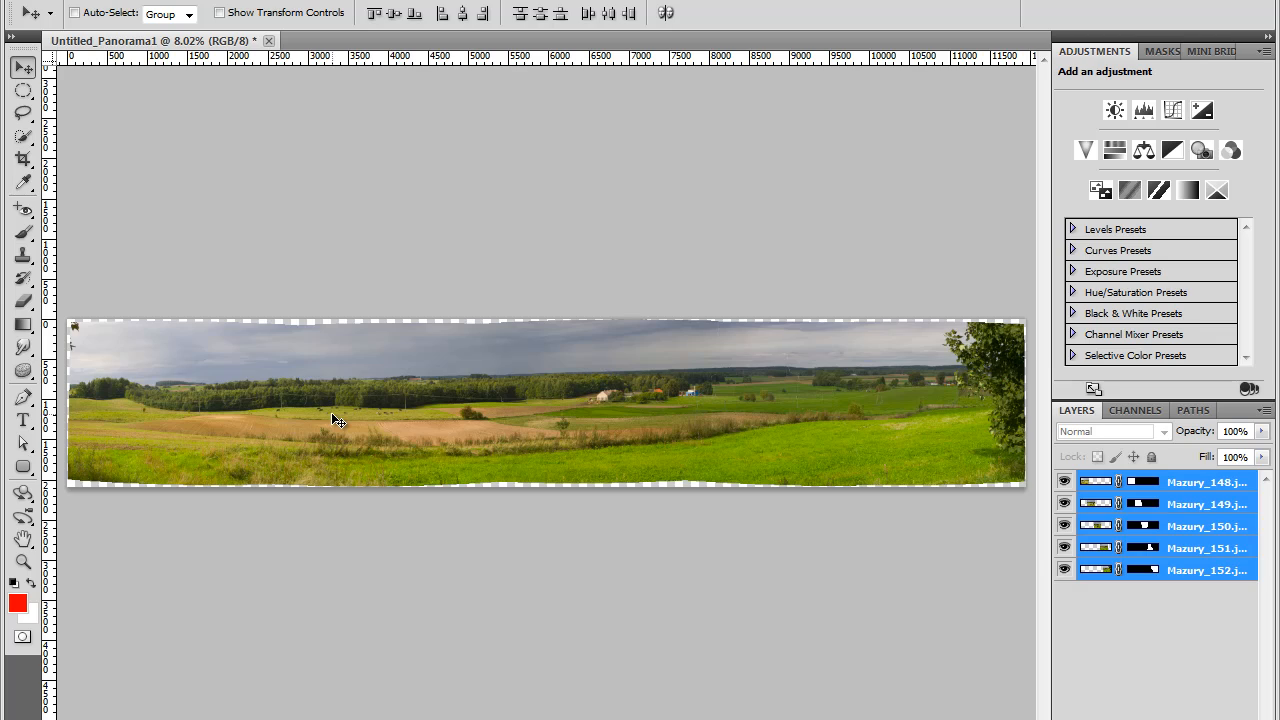
key("ctrl+plus")
key("ctrl+plus")
key("ctrl+plus")
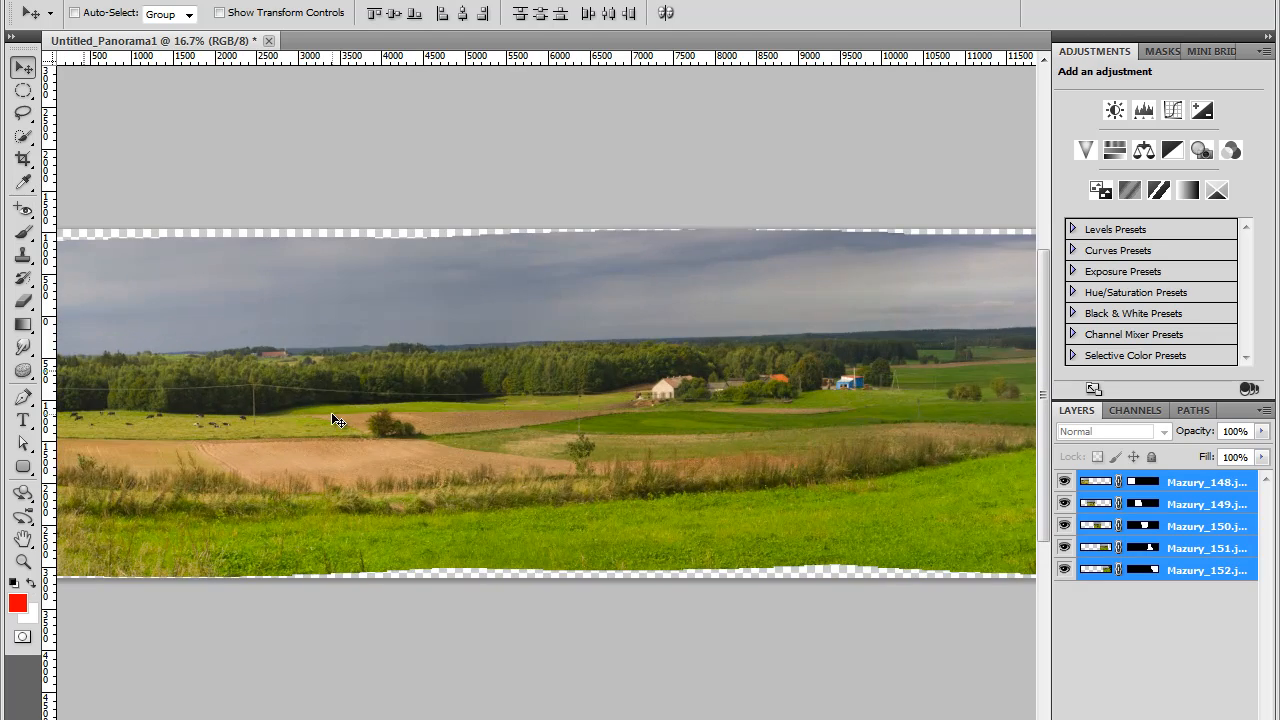
key("ctrl+plus")
key("ctrl+plus")
key("ctrl+plus")
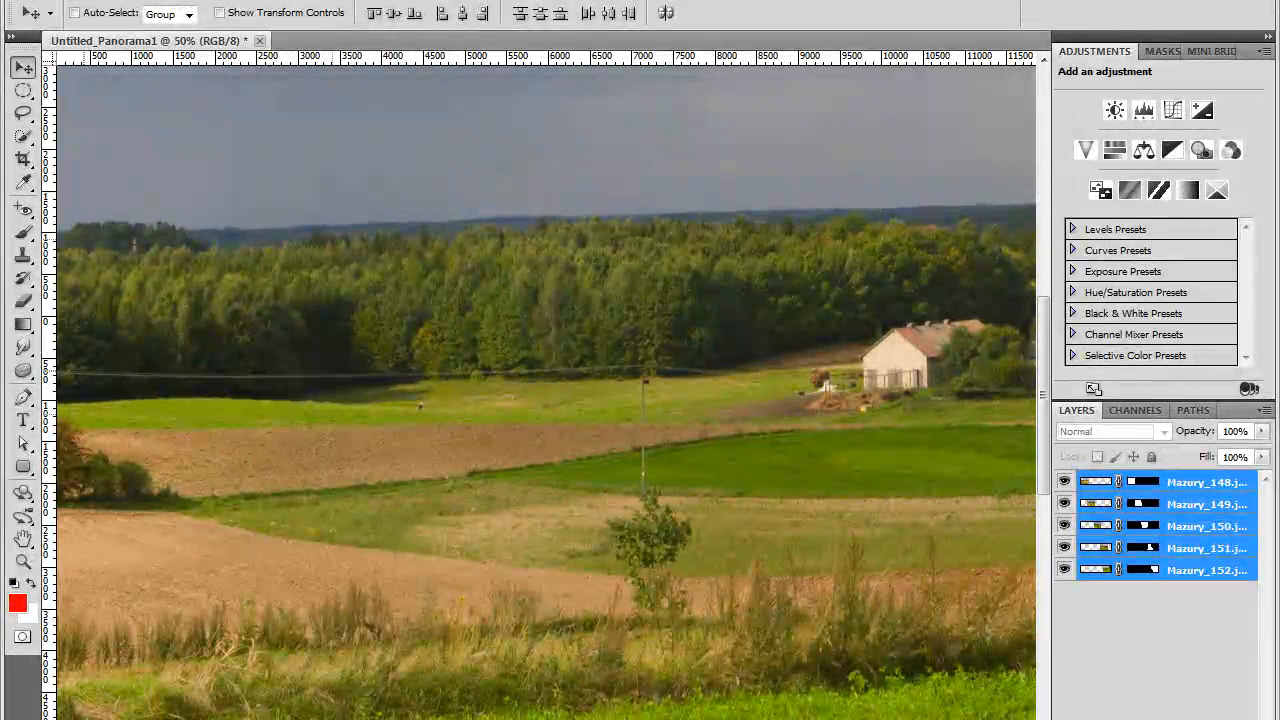
Inspect the panorama towards its beginning, and hide the Mazury_148 layer to examine the masked seam with Mazury_149.
scroll(546, 393, "left", 10)
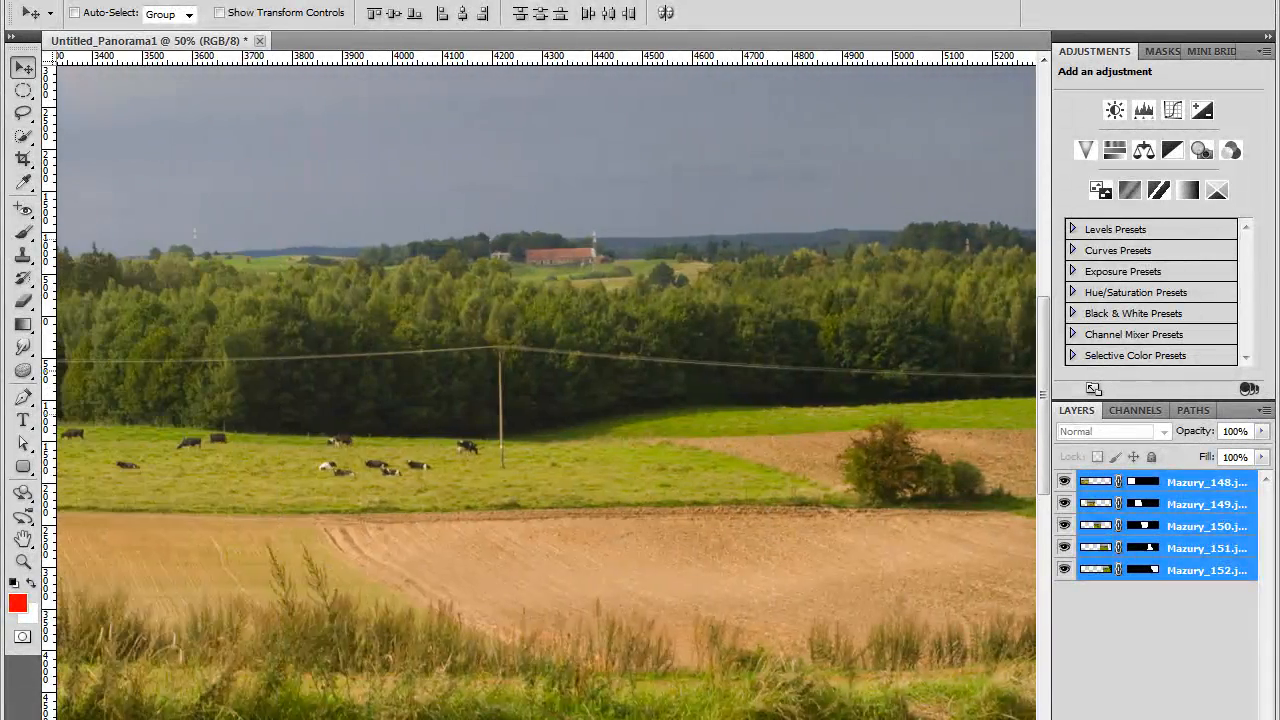
scroll(546, 393, "left", 10)
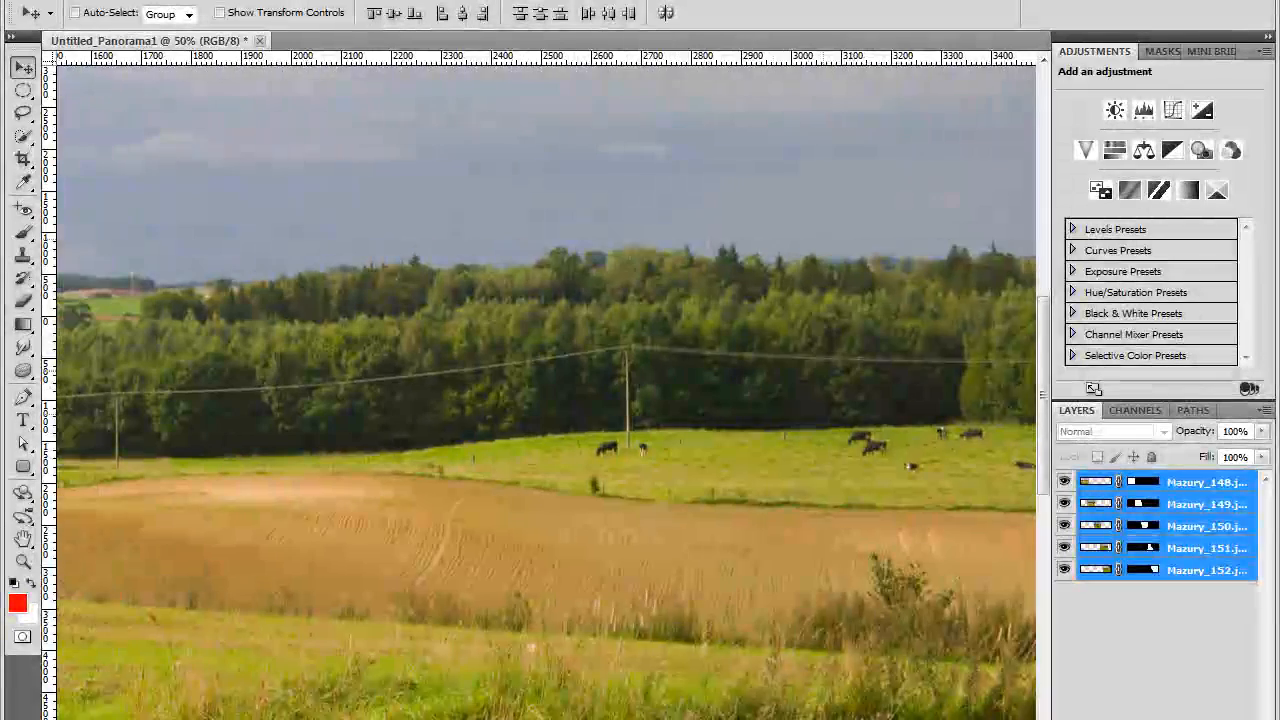
scroll(893, 541, "left", 10)
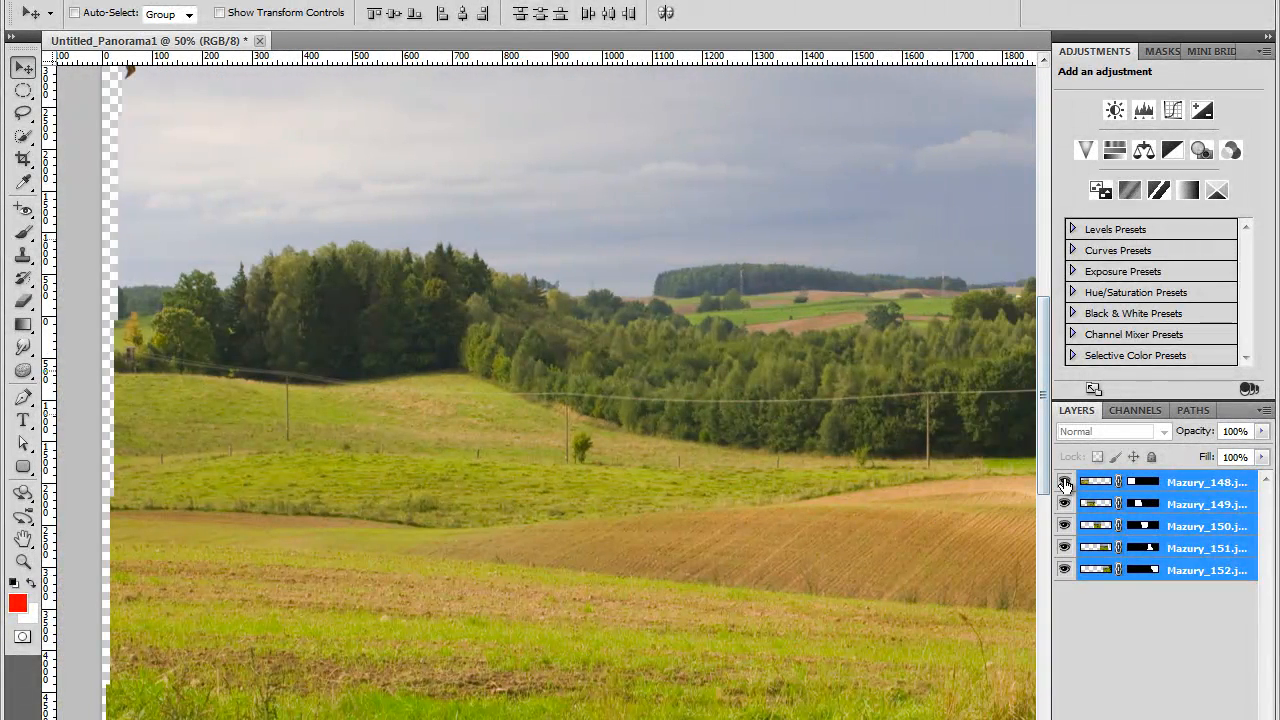
left_click(1065, 484)
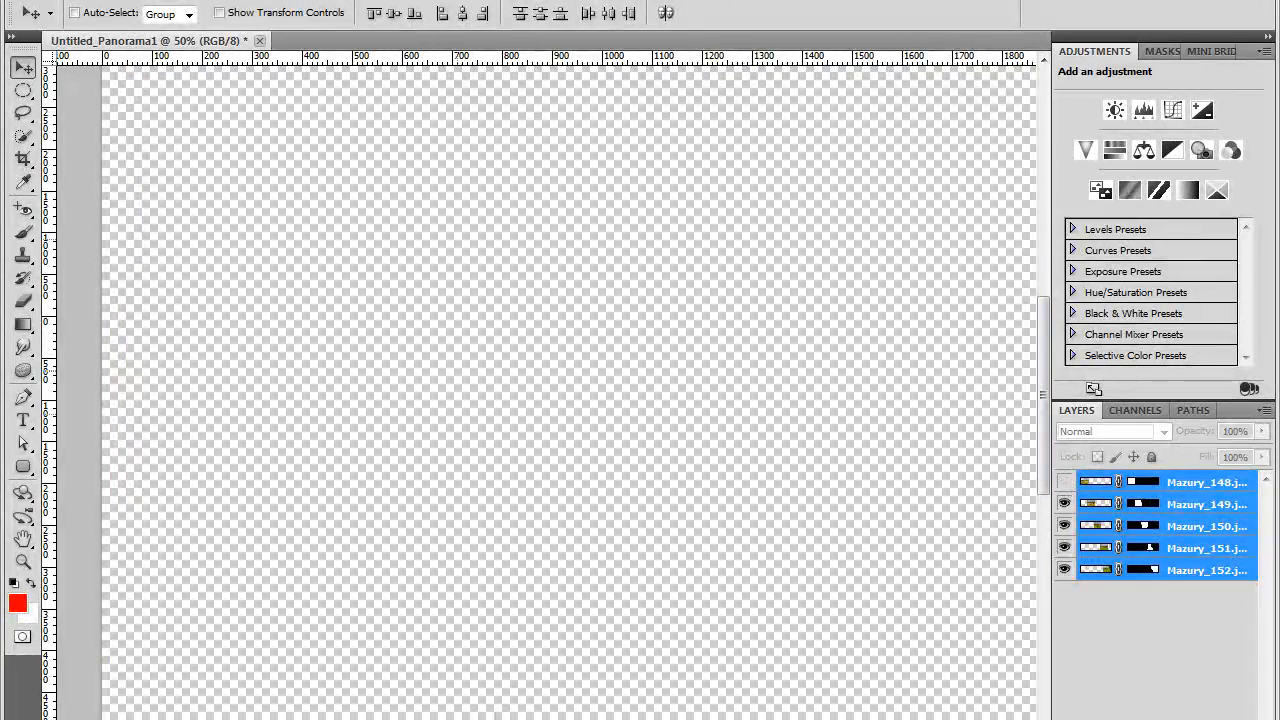
scroll(546, 384, "right", 8)
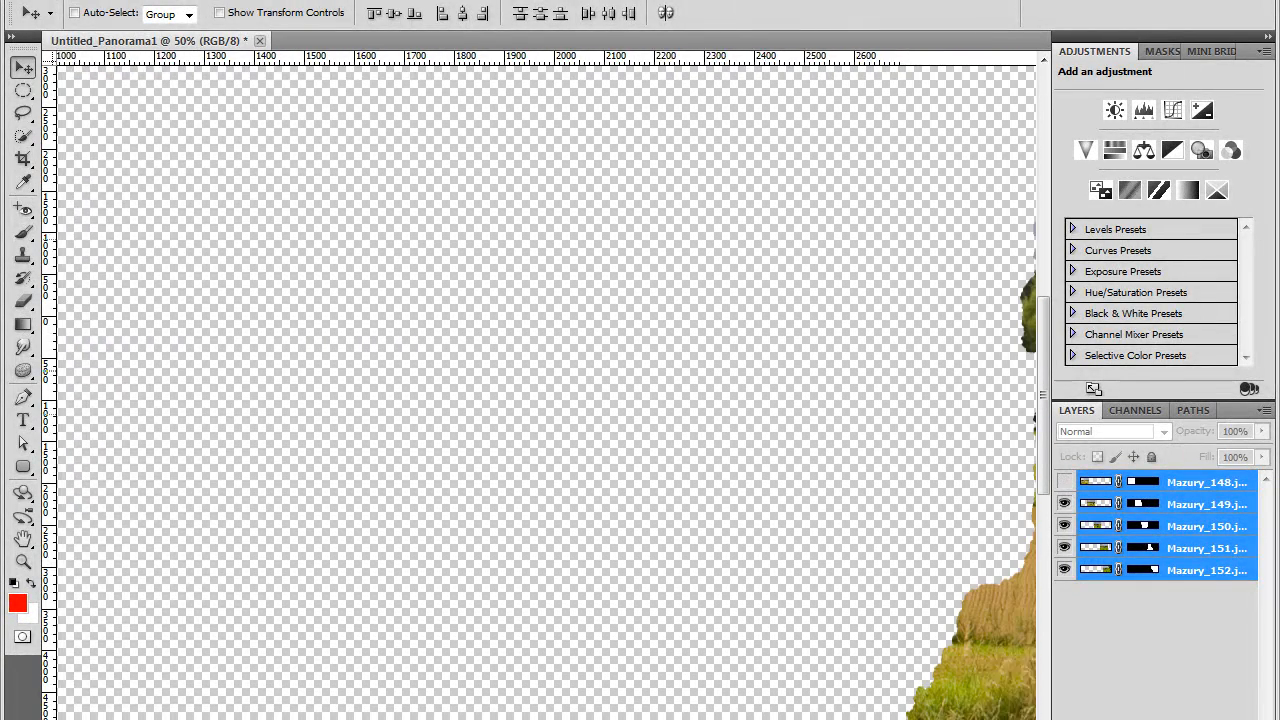
scroll(546, 384, "right", 4)
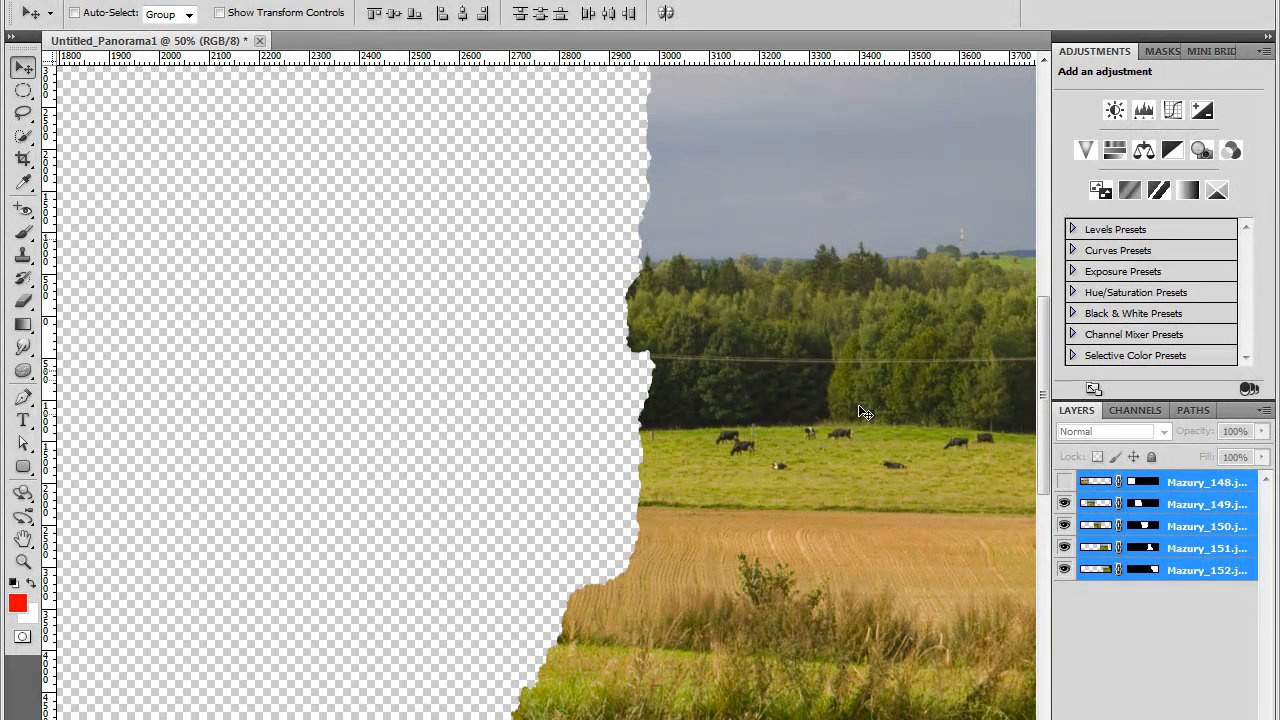
Show the Mazury_148 layer again and close the panorama document without saving it.
left_click(1064, 483)
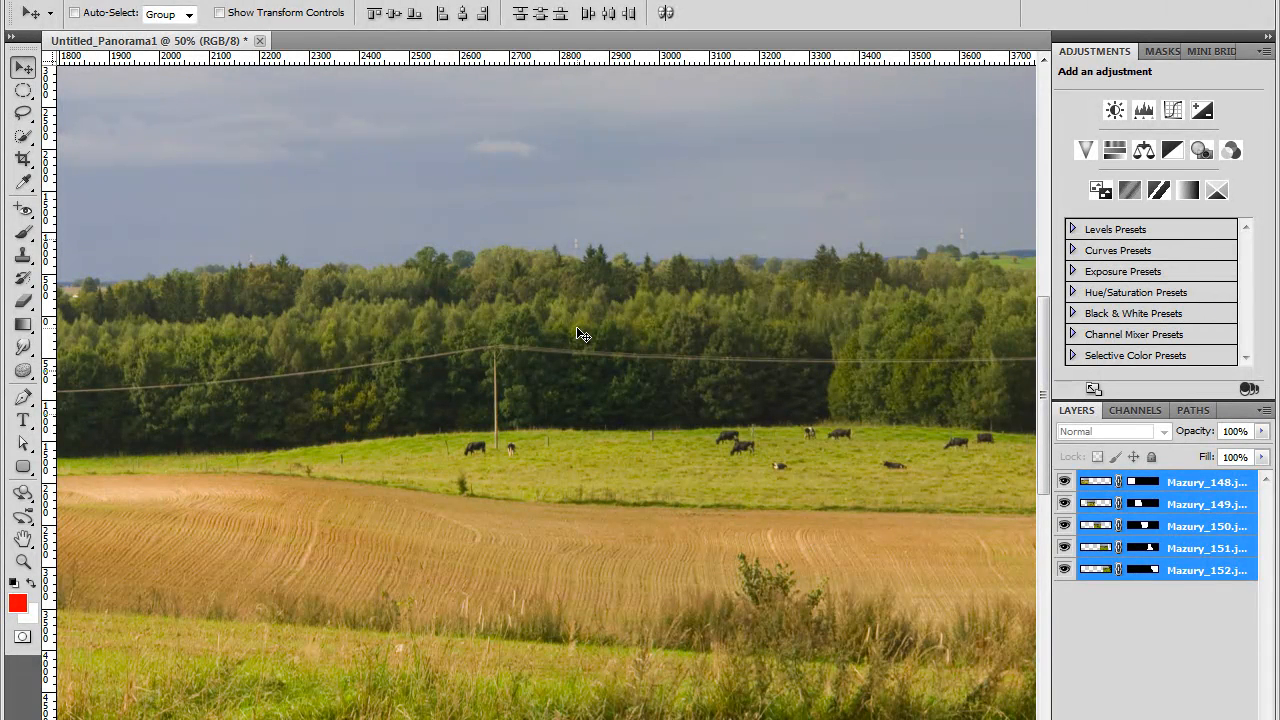
left_click(260, 41)
left_click(630, 278)
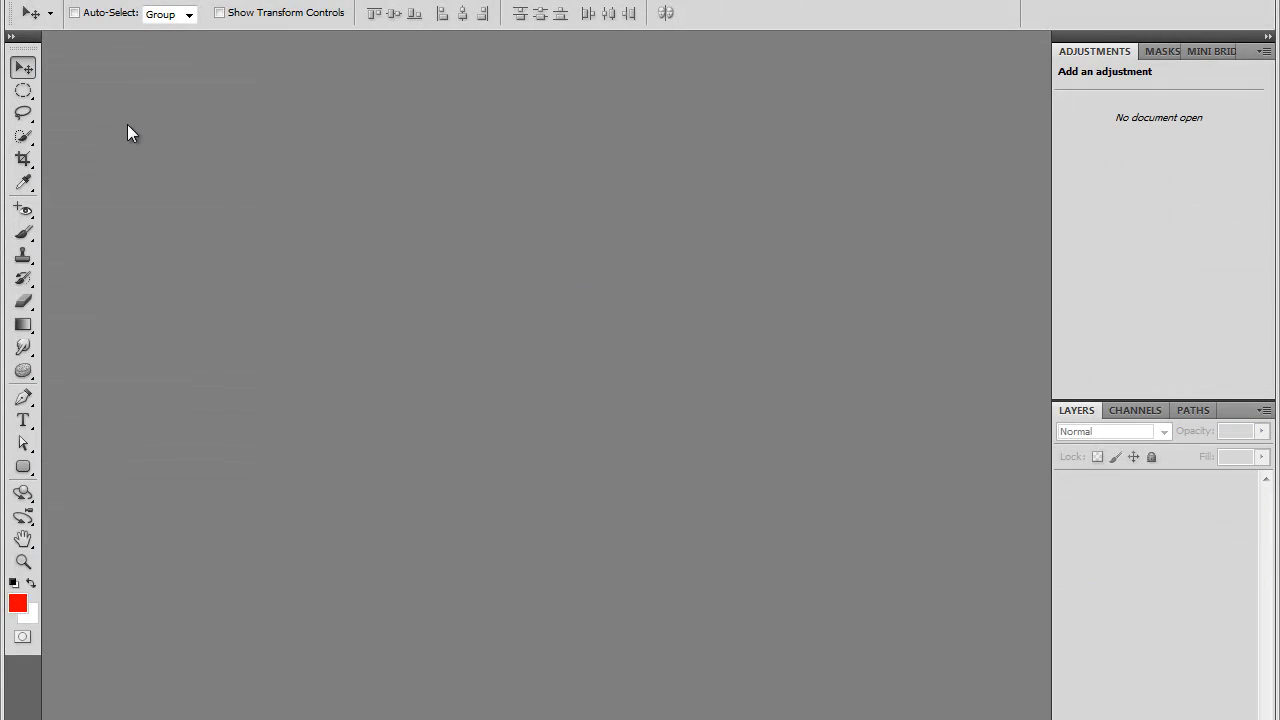
Load the five Mazury images from the merge_1 folder on the Desktop as Photomerge source files, and cancel the merge.
left_click(68, 4)
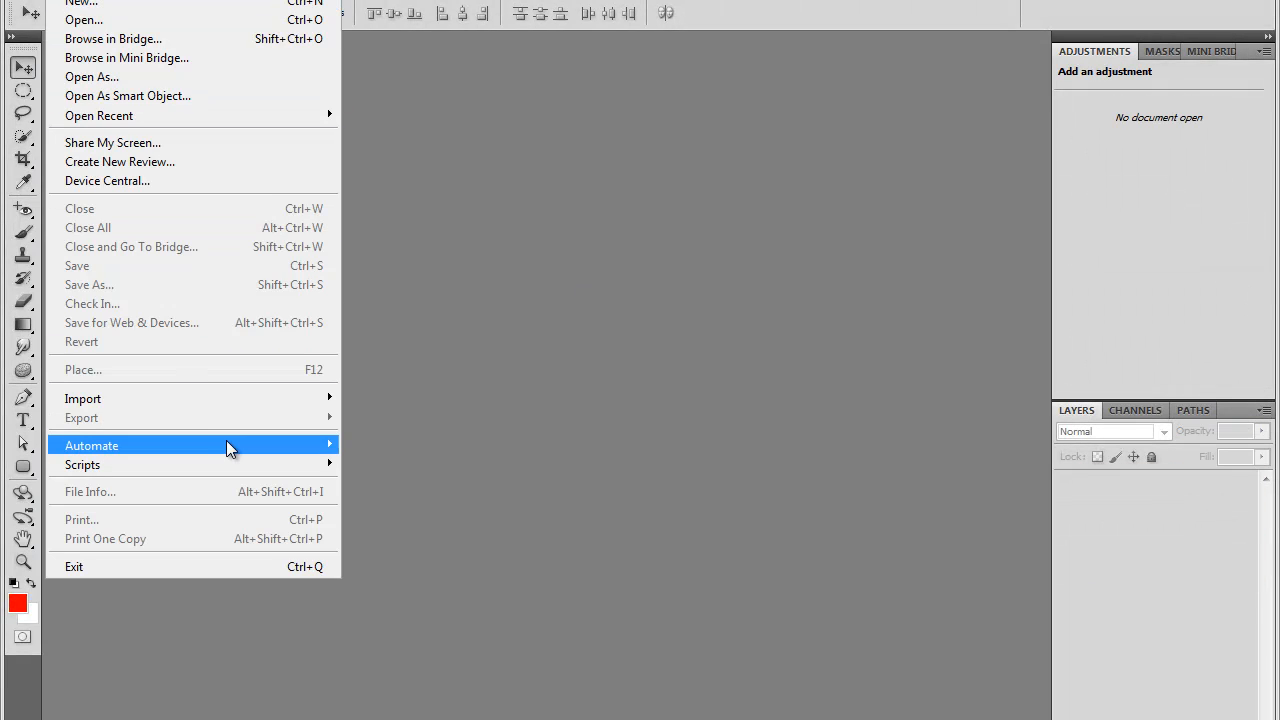
mouse_move(237, 448)
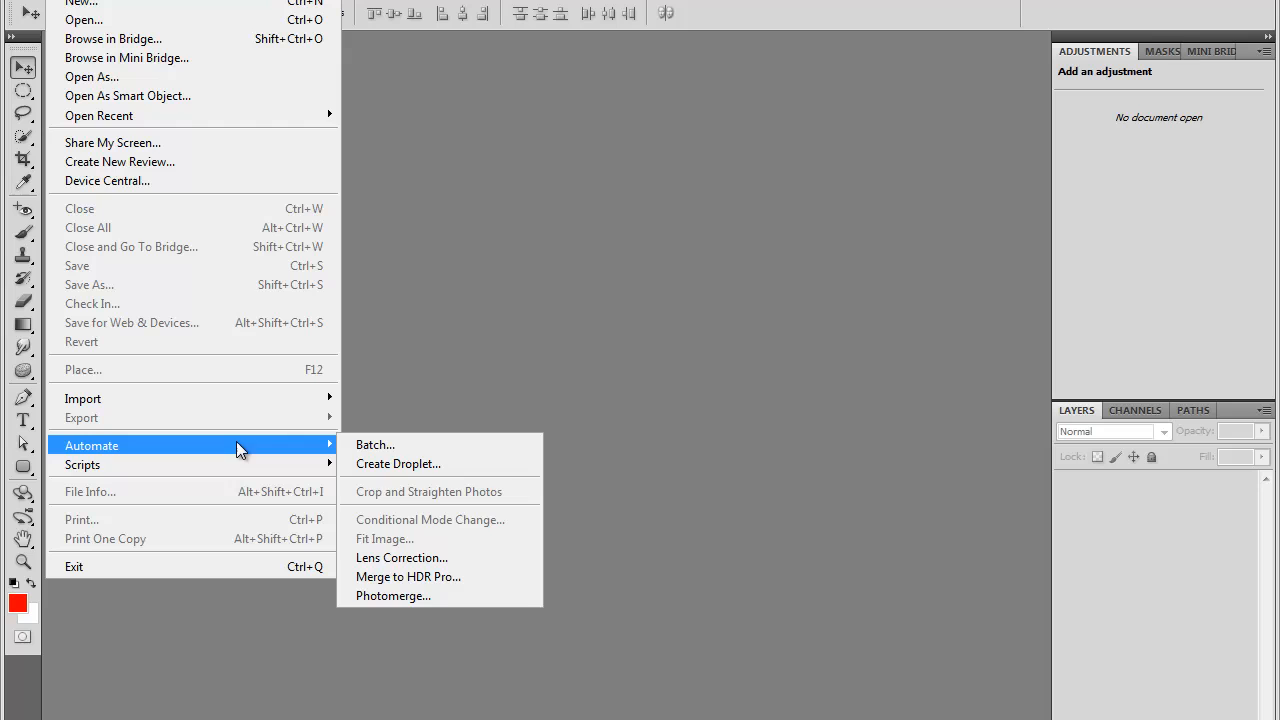
left_click(439, 597)
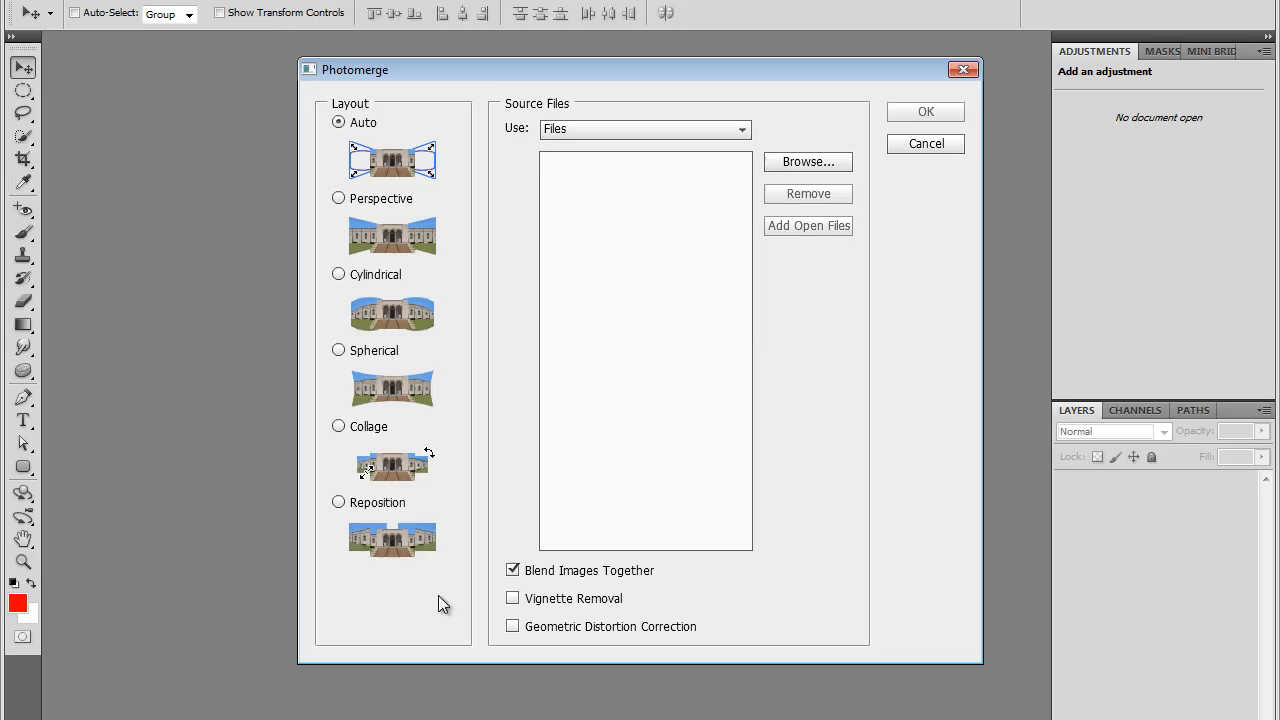
left_click(806, 162)
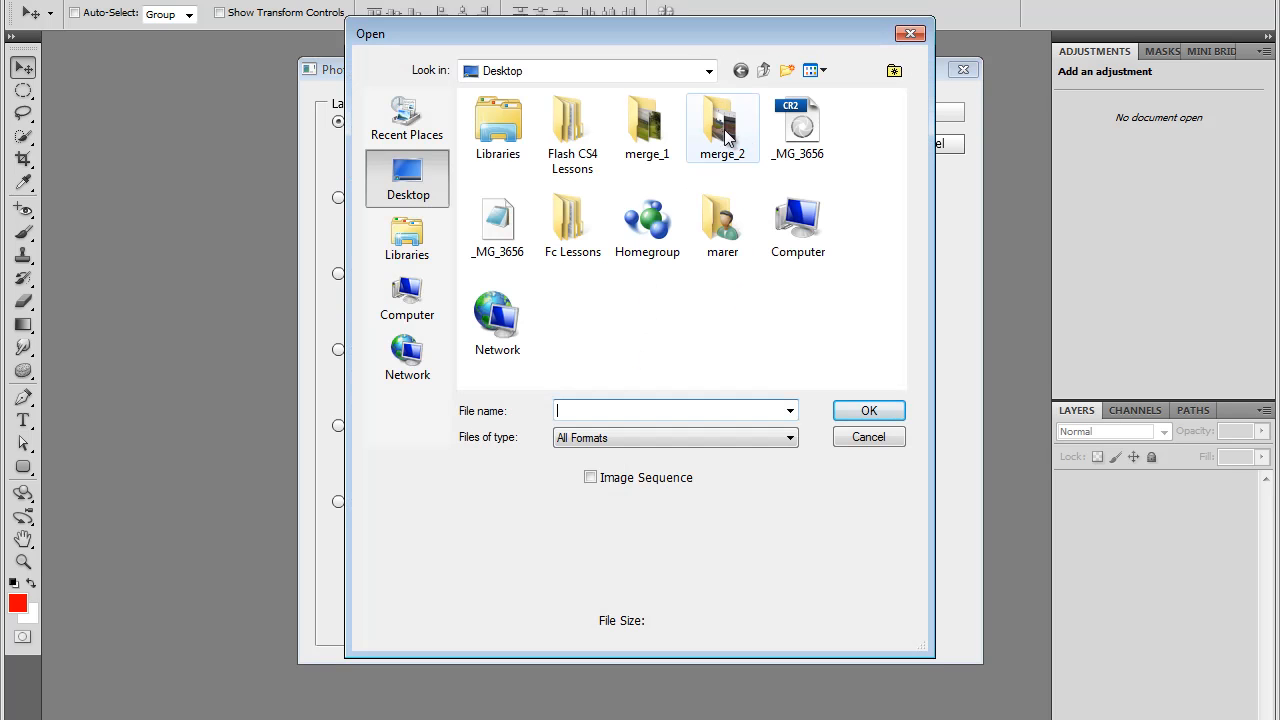
double_click(647, 125)
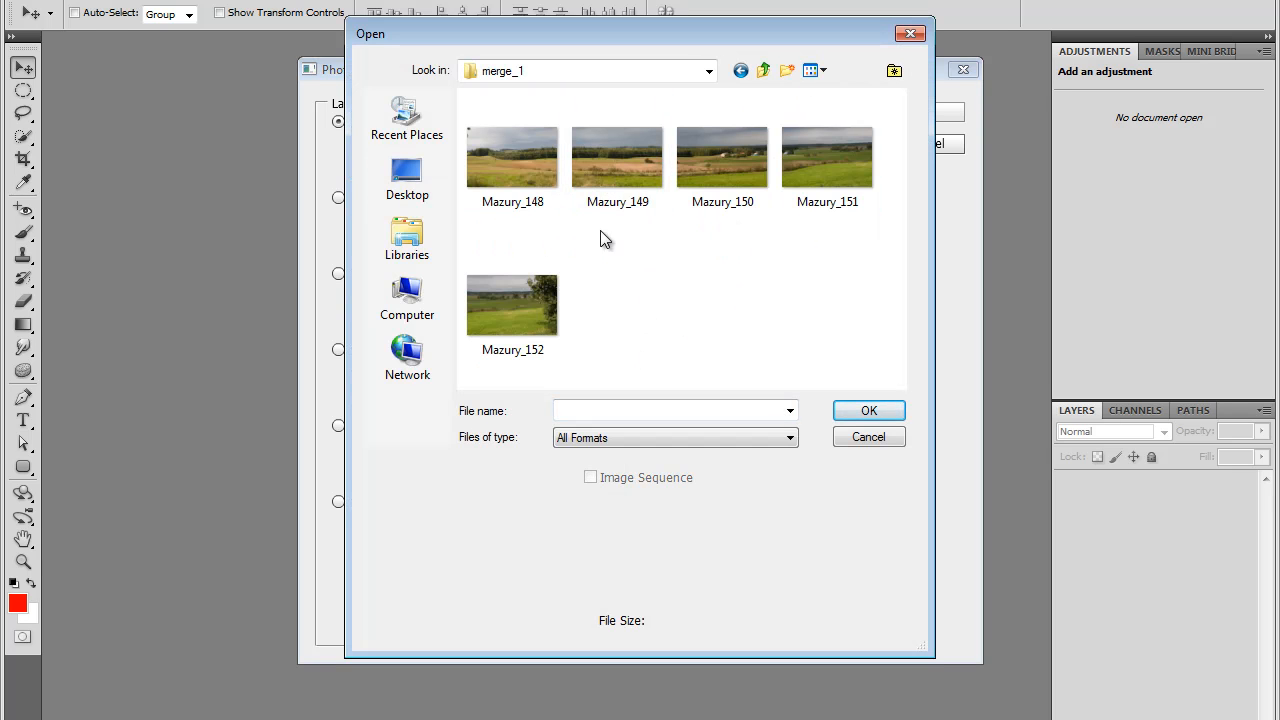
left_click(528, 165)
key("ctrl+a")
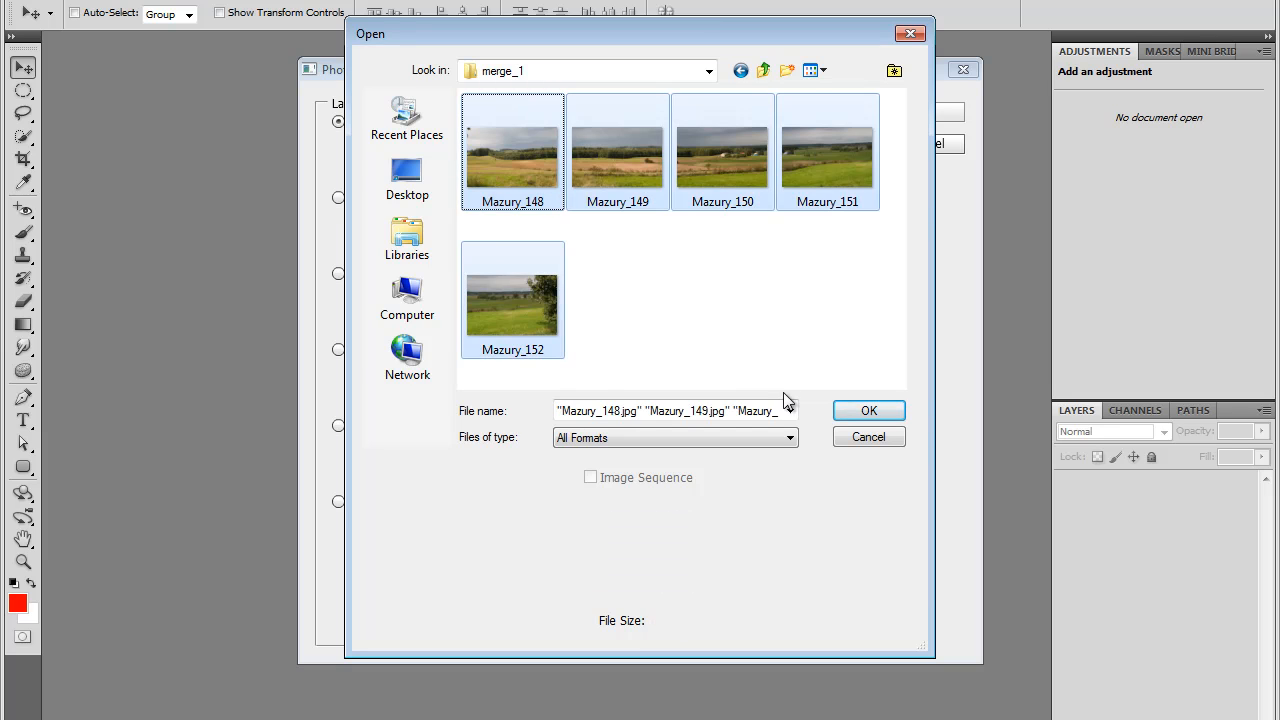
left_click(842, 410)
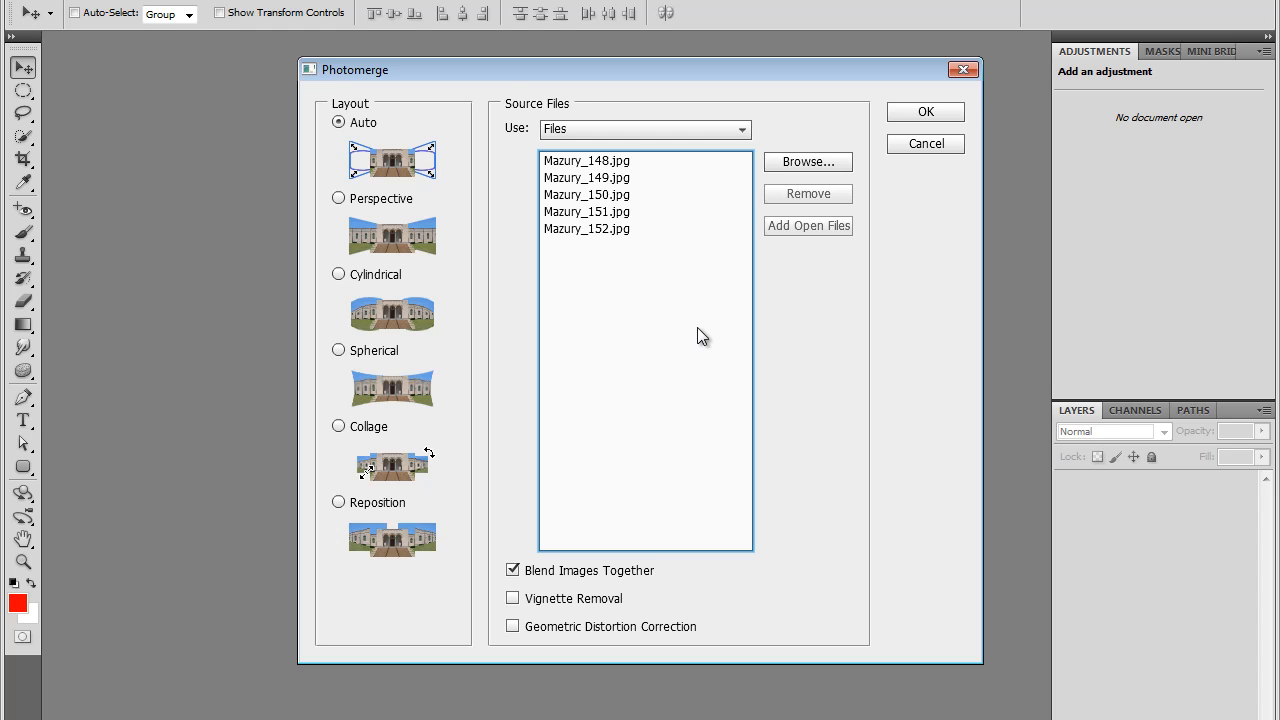
left_click(924, 144)
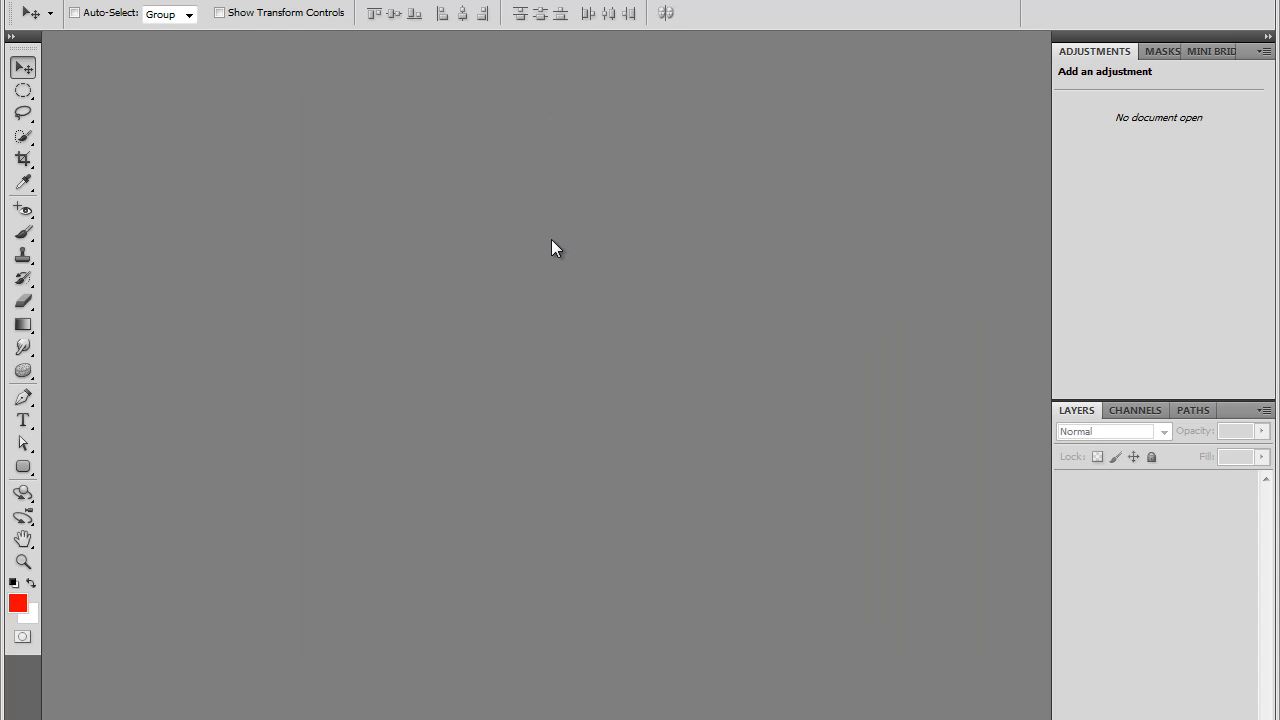